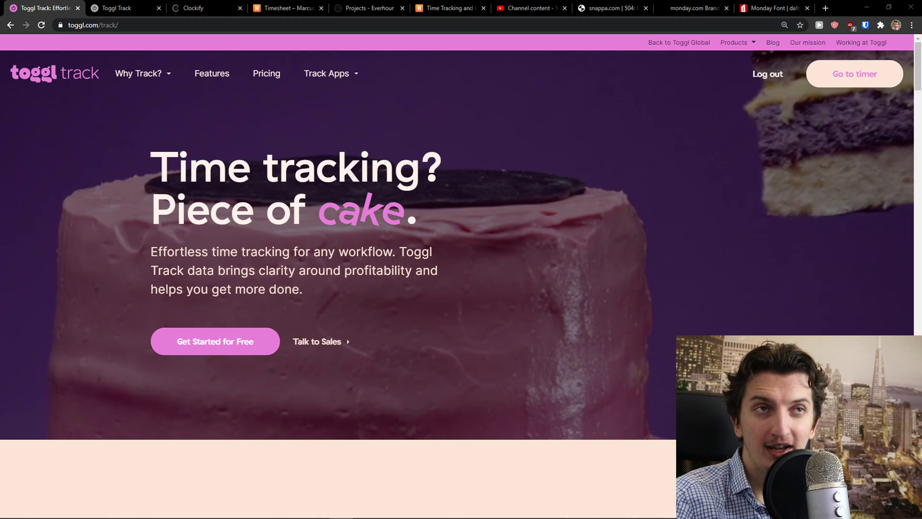
Visit the timer entries and the empty projects and clients pages, then return to the Toggl Track homepage
left_click(153, 8)
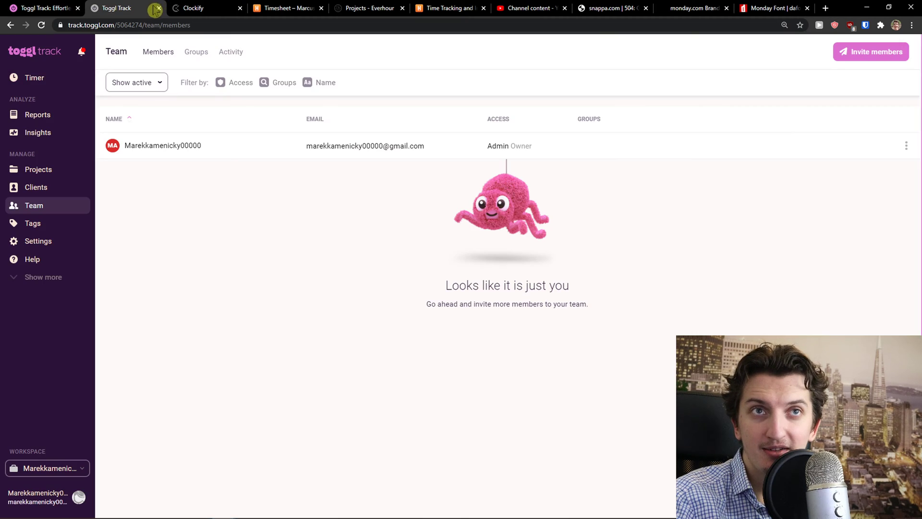
left_click(63, 80)
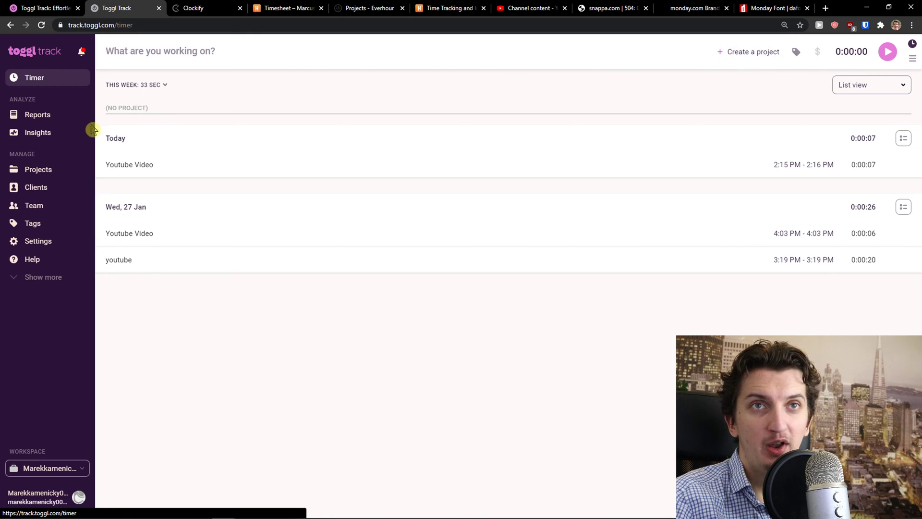
left_click(51, 170)
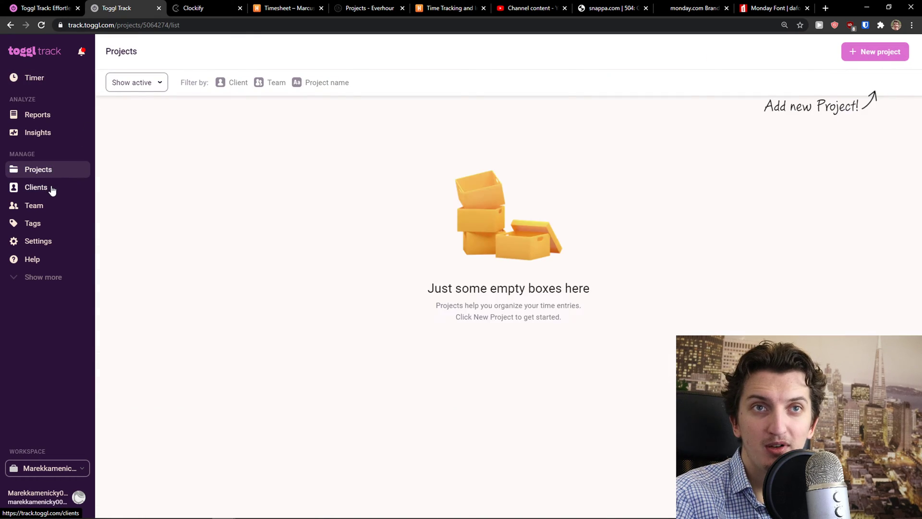
left_click(52, 189)
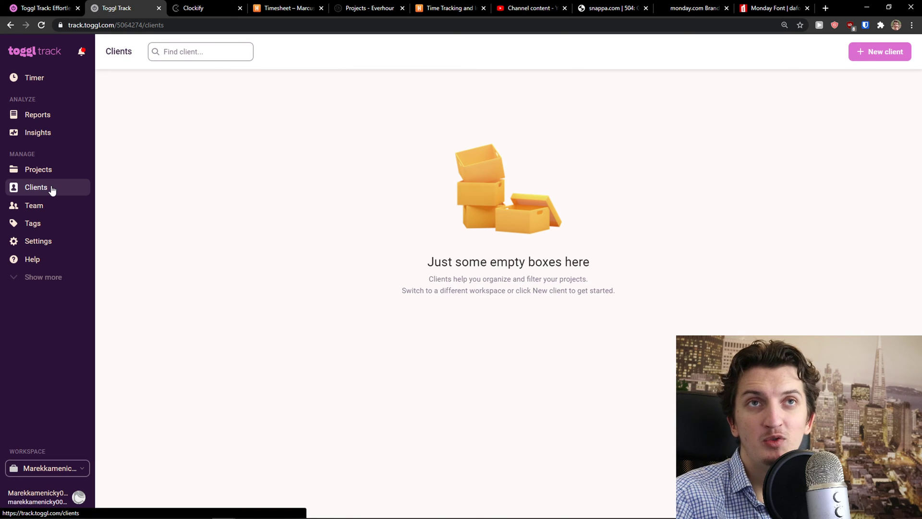
left_click(56, 48)
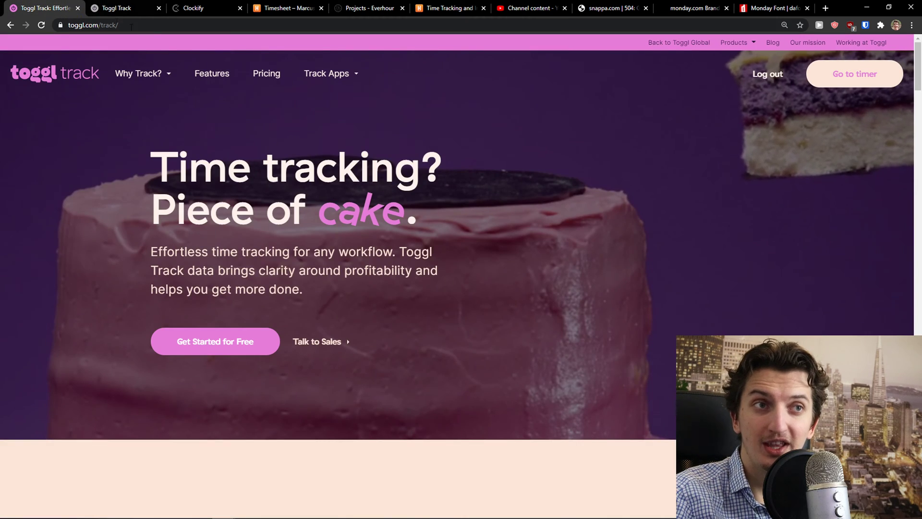
Review the pricing plans, highlighting the Starter plan's Billable Rates feature
left_click(263, 74)
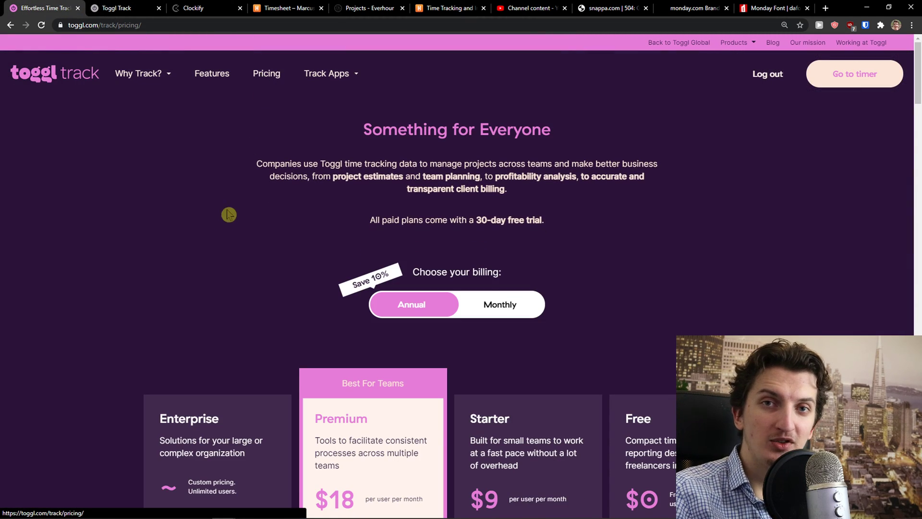
scroll(217, 231, "down", 1)
scroll(200, 259, "down", 1)
scroll(166, 267, "down", 1)
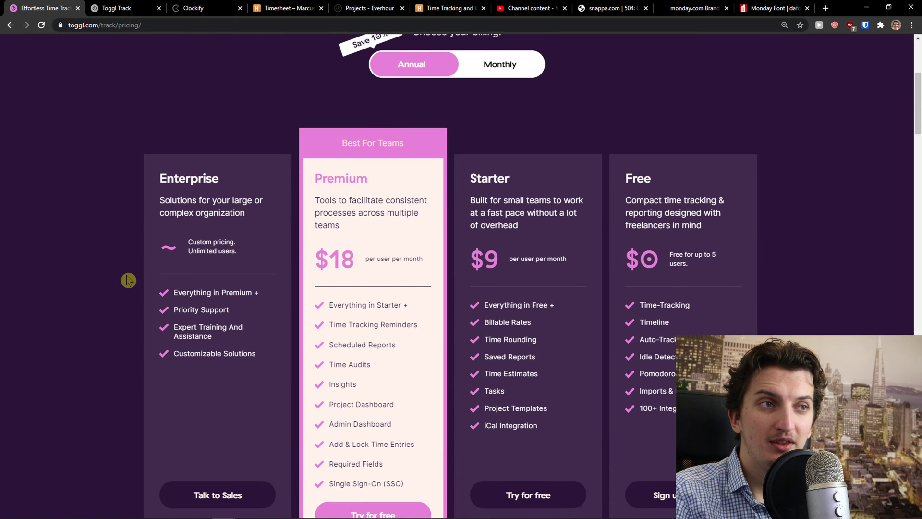
left_click_drag(549, 326, 489, 322)
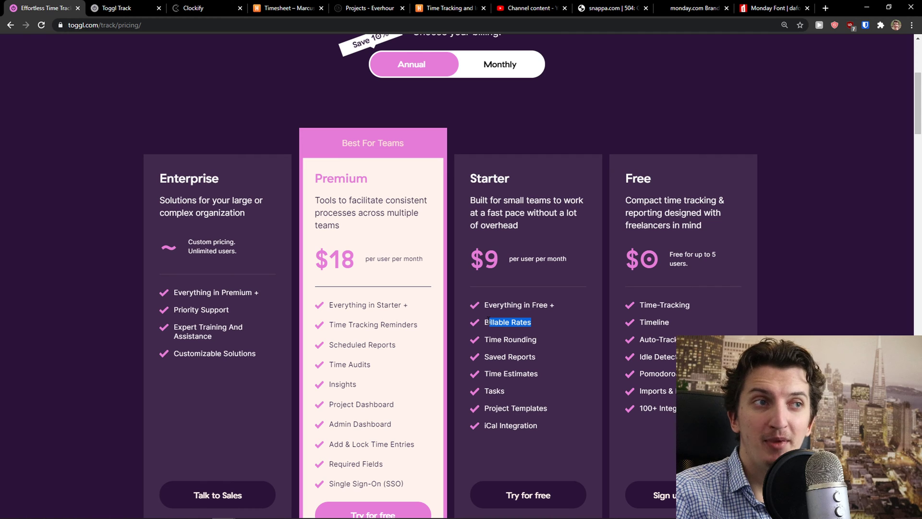
scroll(489, 322, "down", 1)
left_click_drag(544, 280, 495, 275)
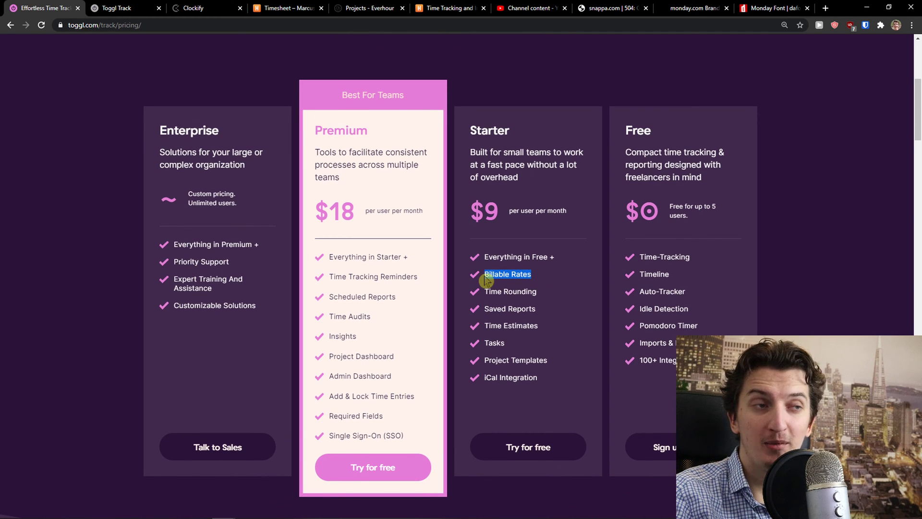
left_click(136, 8)
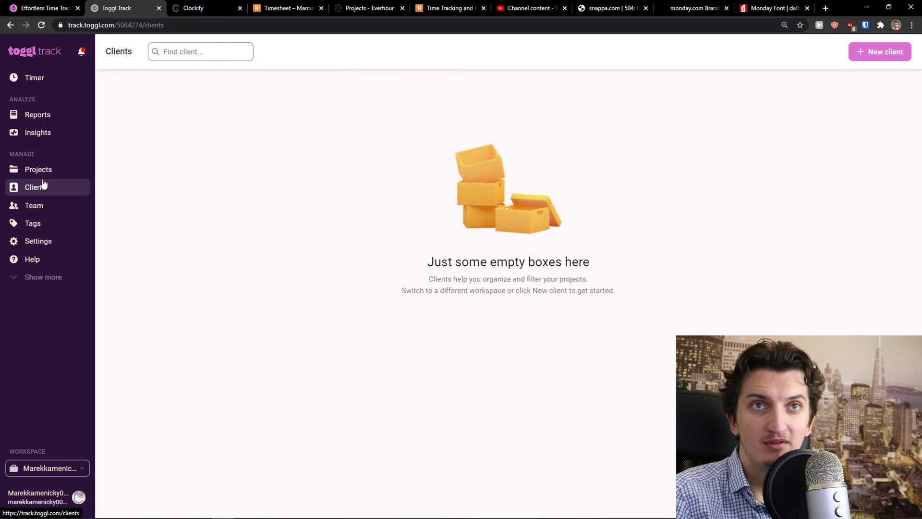
View the insights section and the summary report of tracked time, then return to the timer page
left_click(48, 134)
left_click(53, 118)
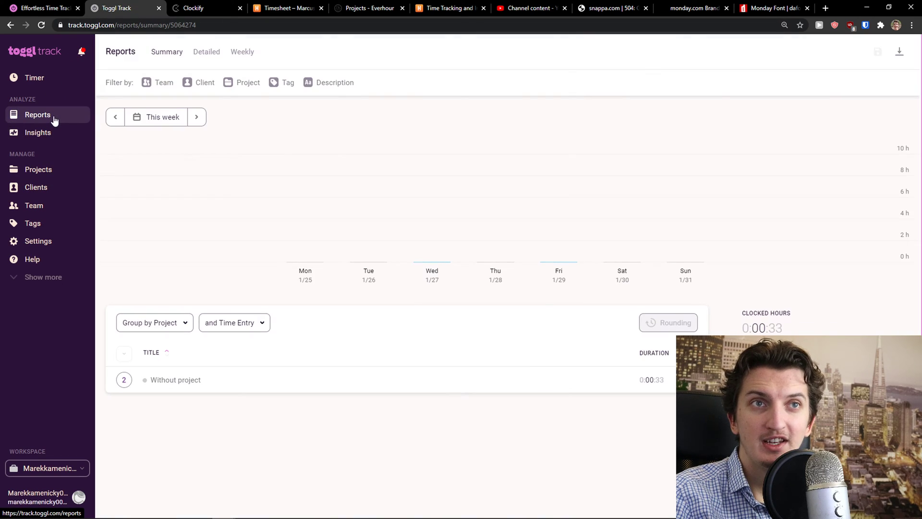
left_click(53, 85)
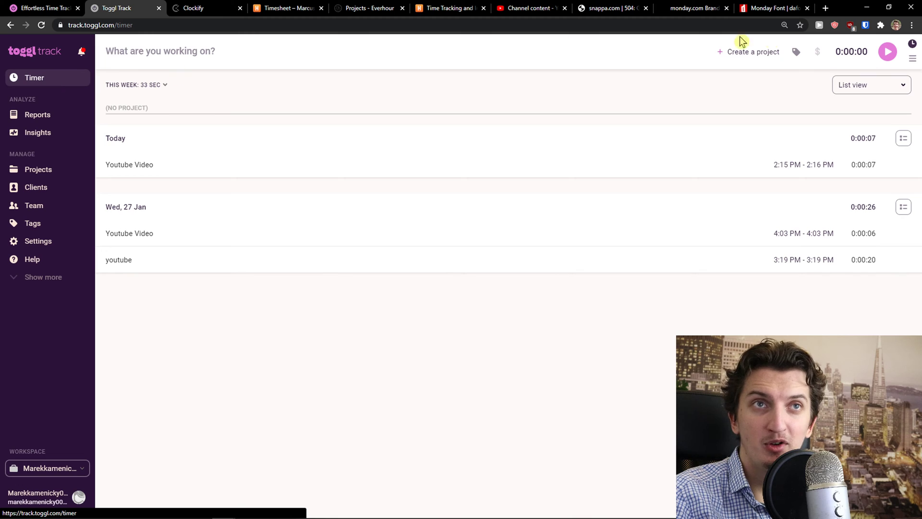
Fill the new-project form with a name and a newly added client, then close it without creating the project
left_click(748, 55)
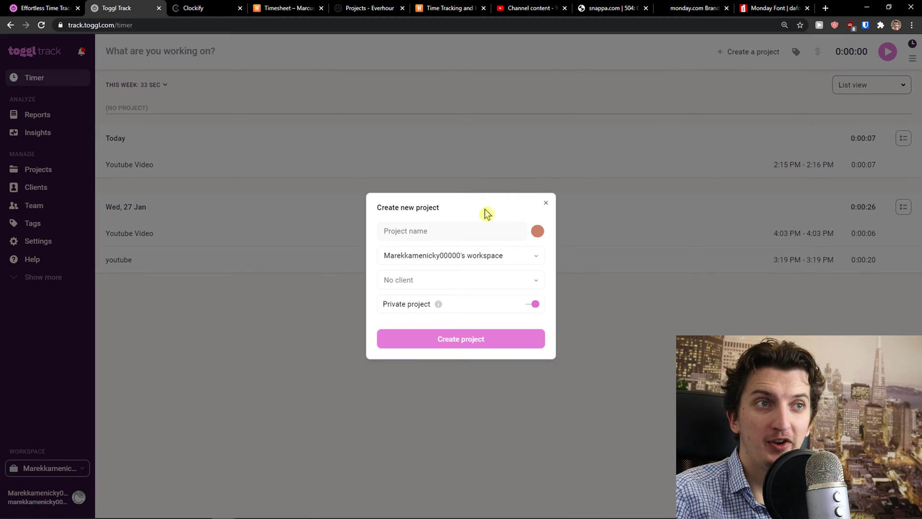
type("Lets go")
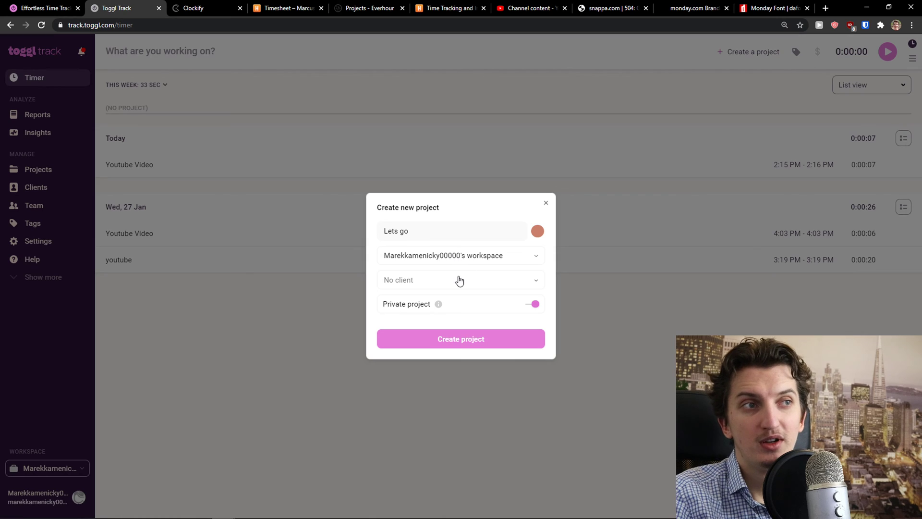
left_click(458, 280)
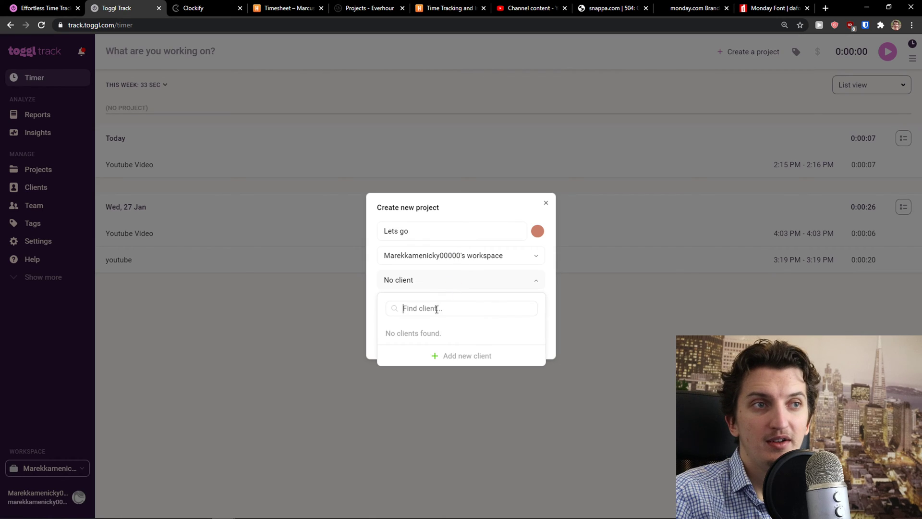
left_click(453, 357)
type("Jessica")
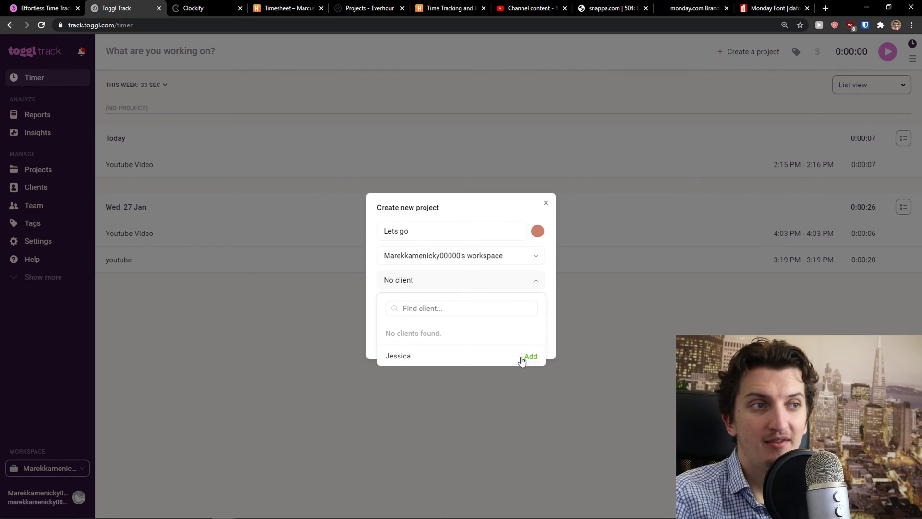
left_click(525, 356)
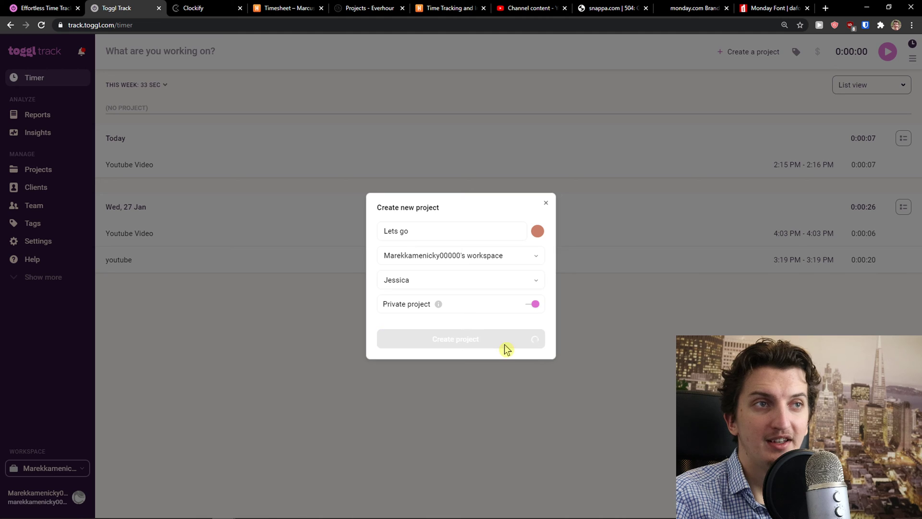
left_click(546, 205)
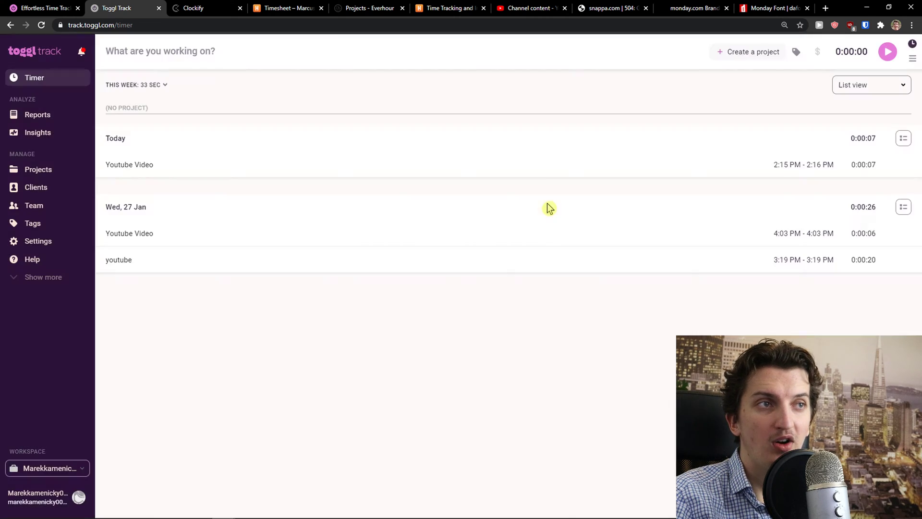
Start the timer and stop it after about six seconds, leaving an untitled entry under Today
left_click(892, 56)
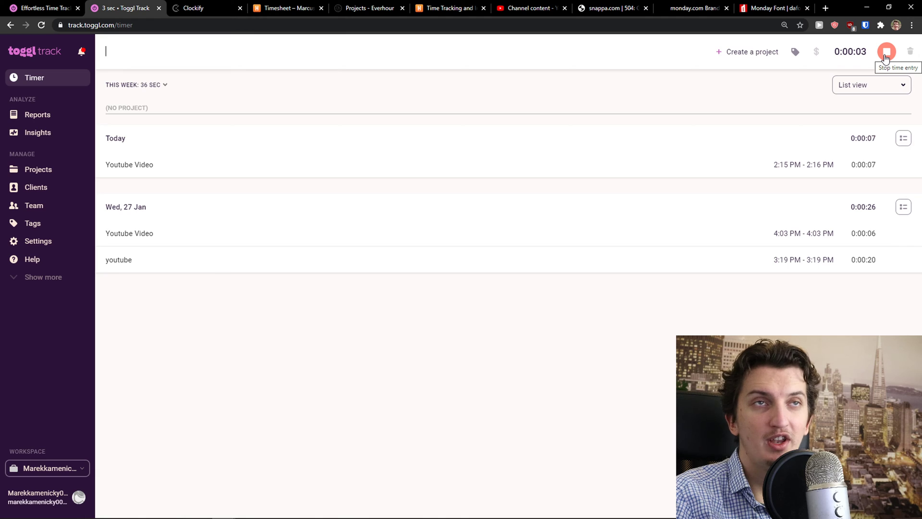
left_click(887, 54)
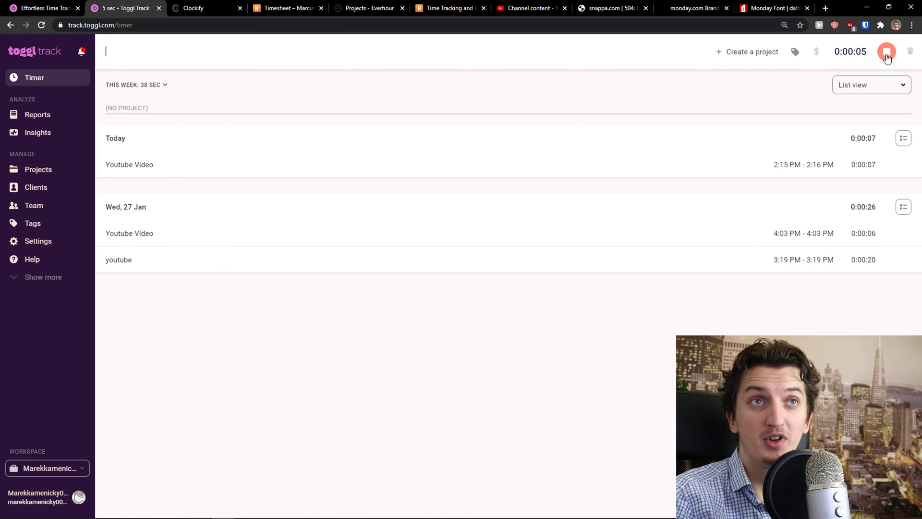
Switch Clockify to its dark theme from the account options
left_click(223, 6)
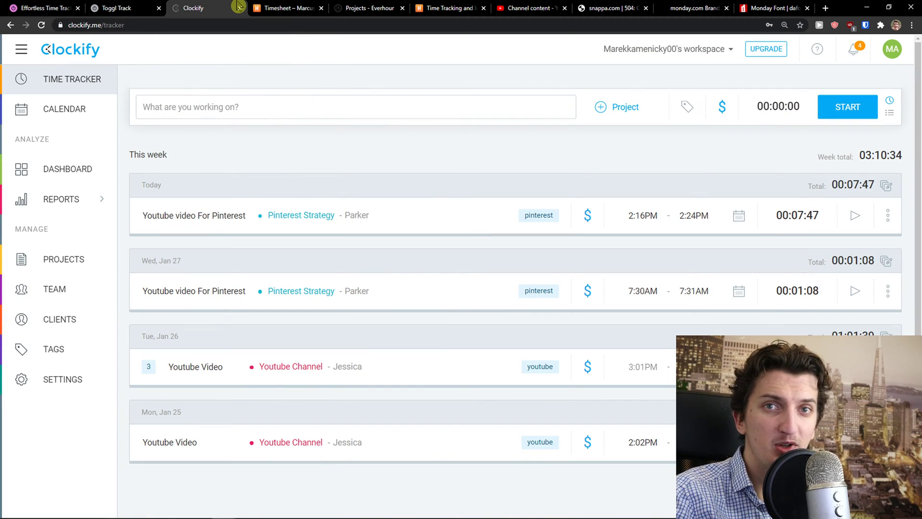
left_click(892, 49)
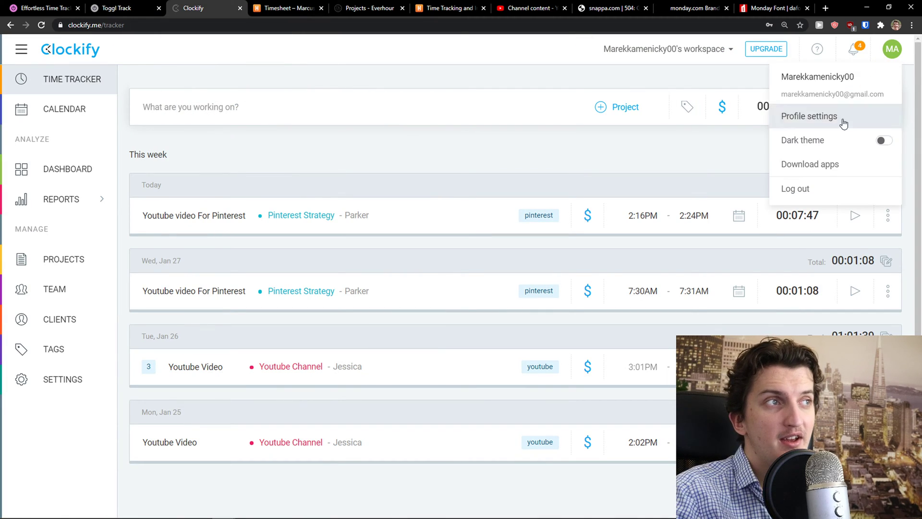
left_click(882, 140)
left_click(468, 152)
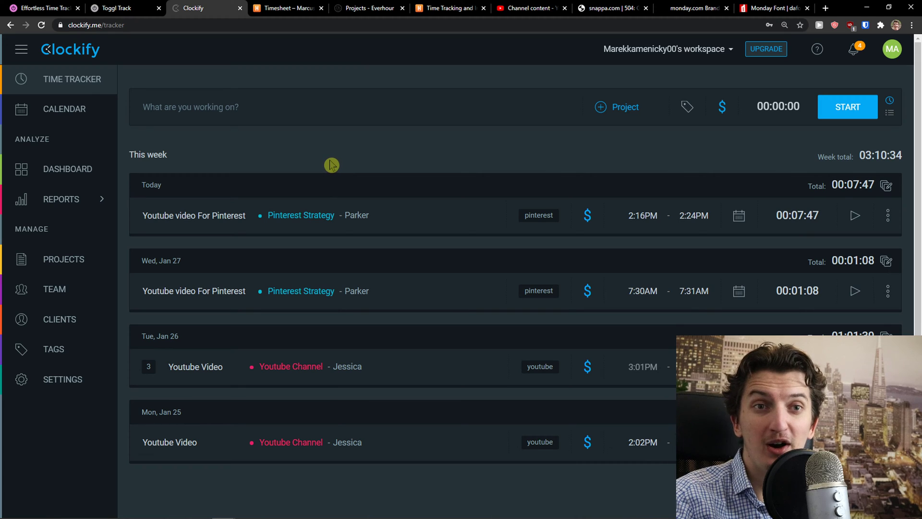
Start a timer for the 'Youtube video For Pinterest' suggestion under Pinterest Strategy and mark it billable
left_click(492, 105)
type("youtu")
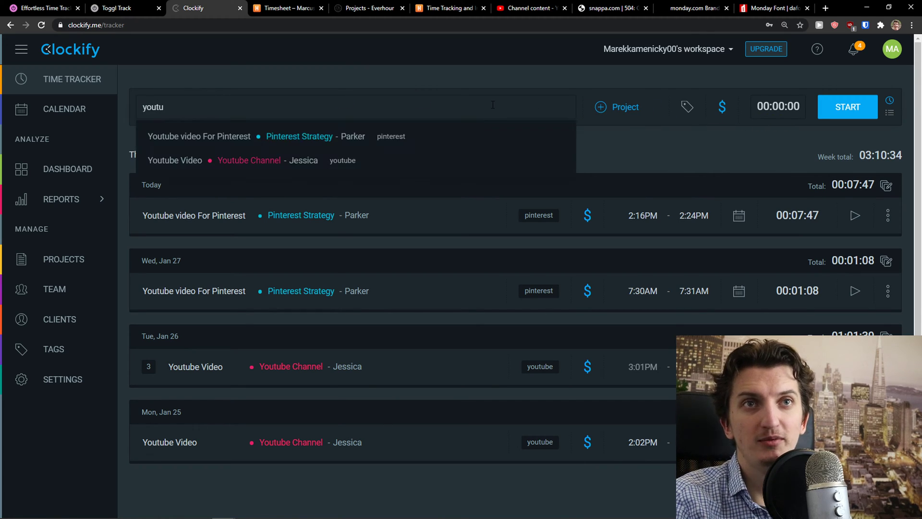
left_click(317, 142)
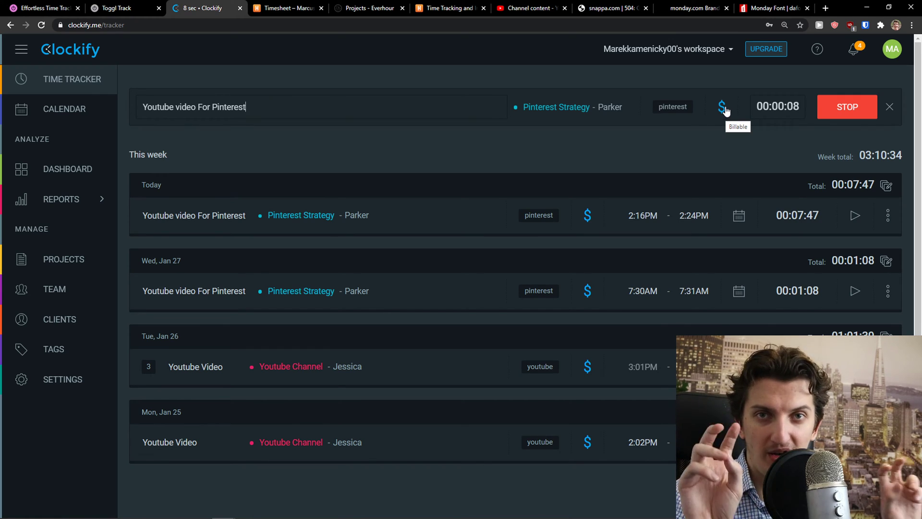
left_click(724, 108)
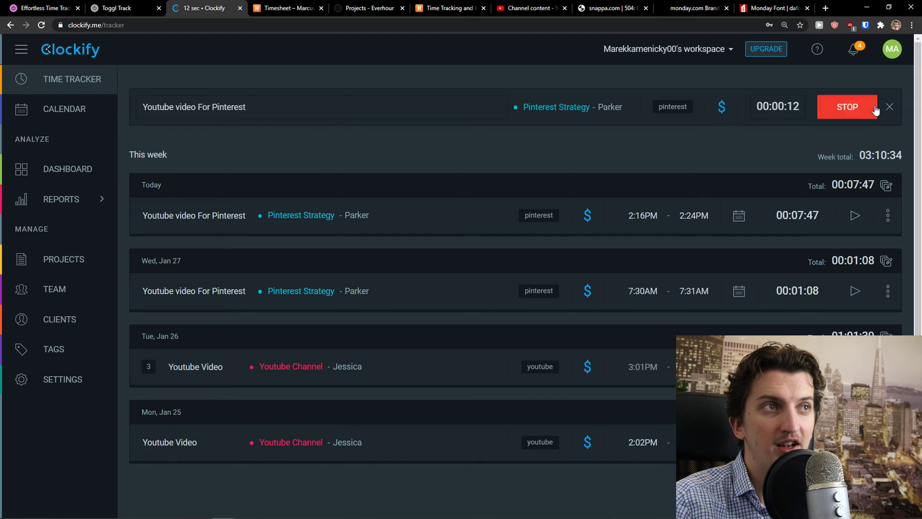
View the dashboard and summary report, then the projects list with Pinterest Strategy and Youtube Channel
left_click(72, 170)
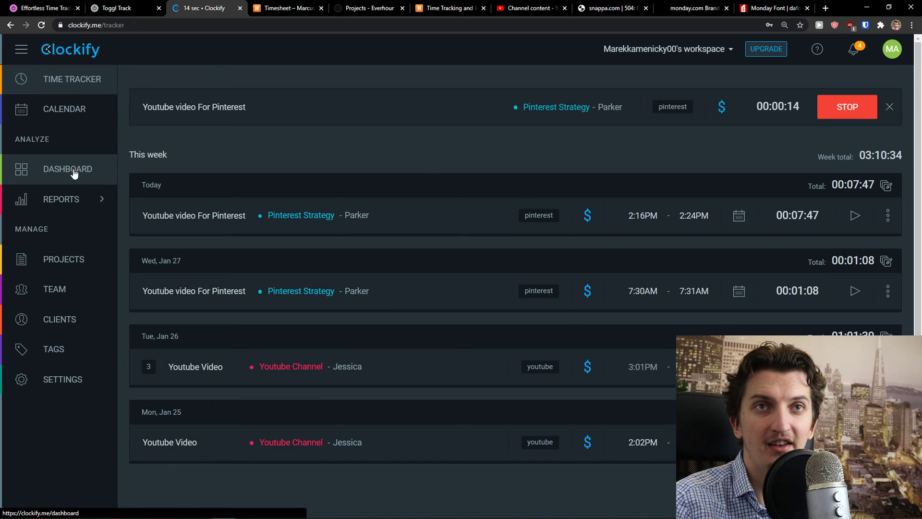
scroll(303, 240, "down", 2)
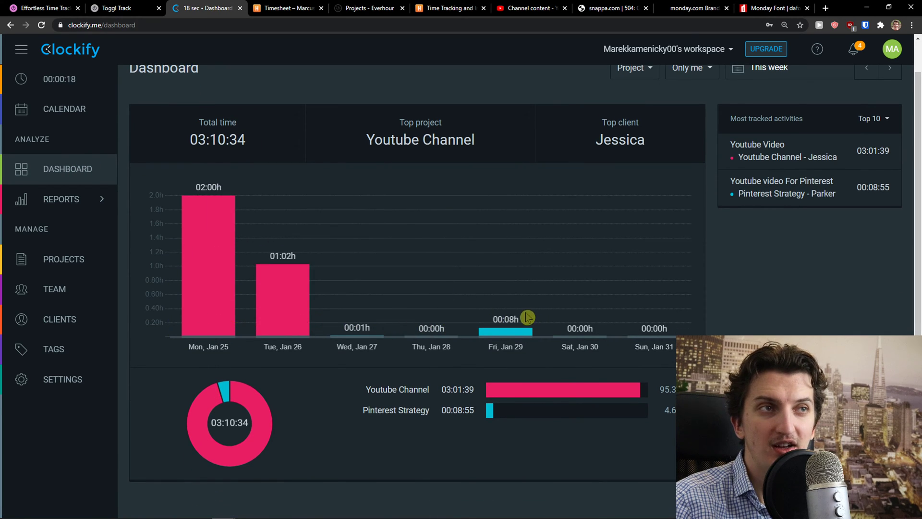
mouse_move(62, 199)
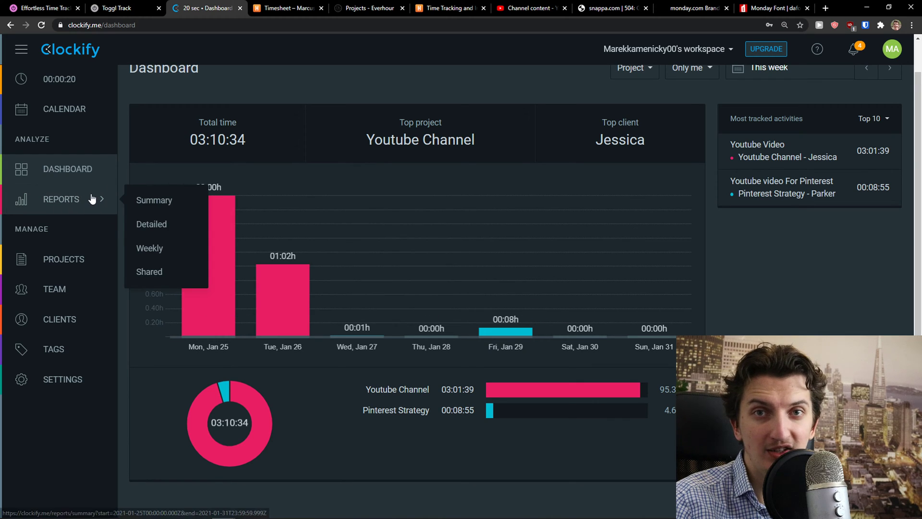
left_click(134, 204)
scroll(195, 274, "down", 3)
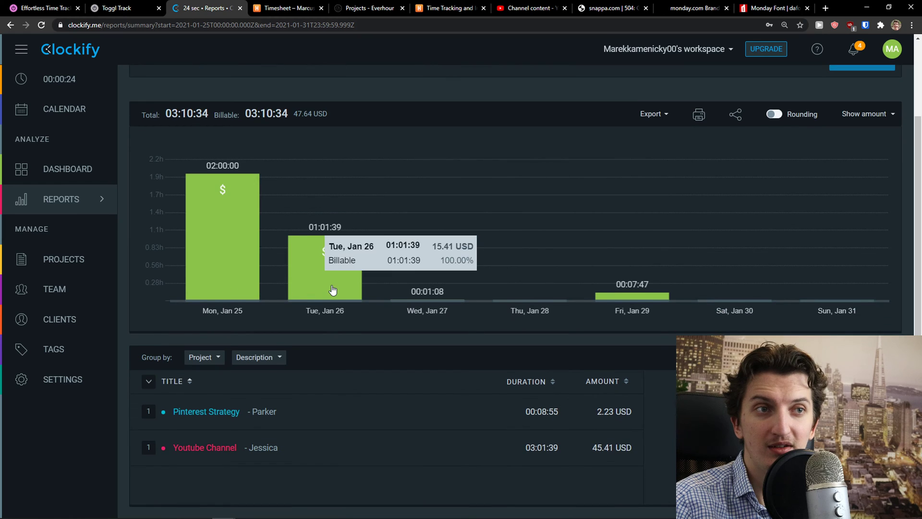
scroll(220, 276, "up", 1)
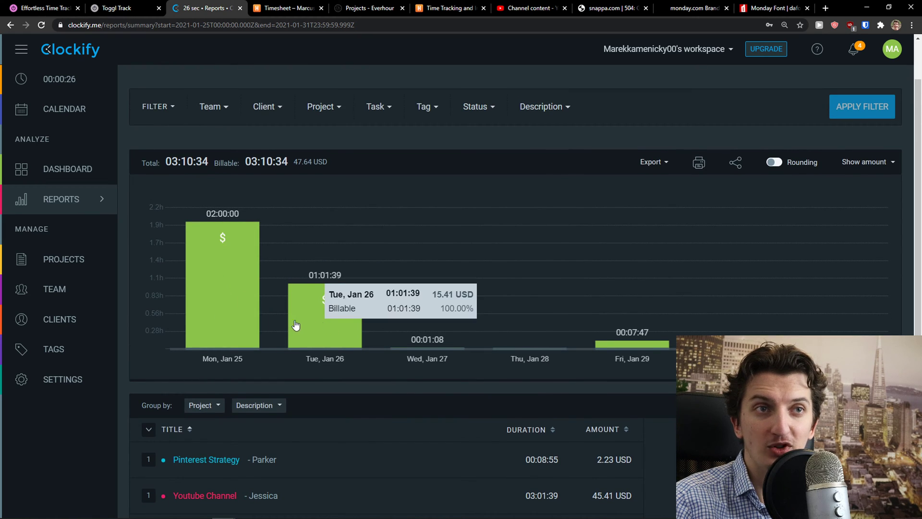
left_click(88, 259)
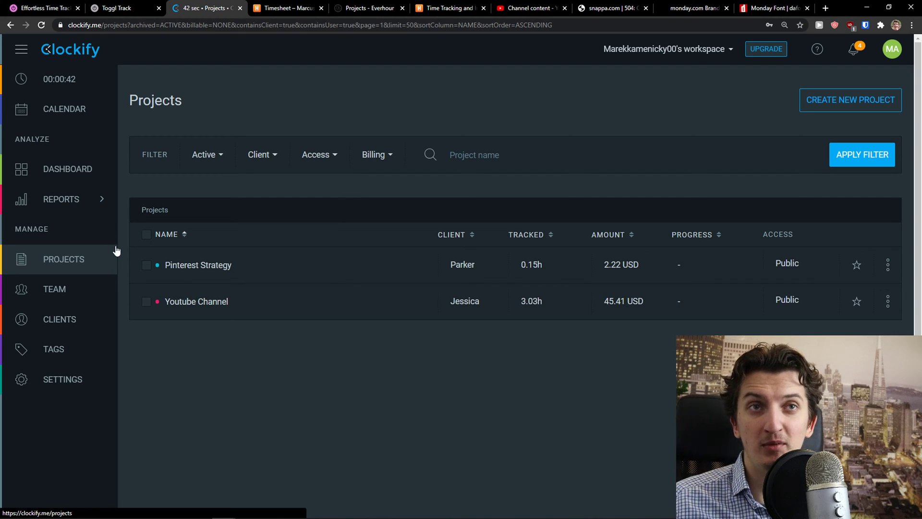
Check the team members list, then stop the running timer at 00:08:35 for today's Pinterest Strategy entry
left_click(79, 291)
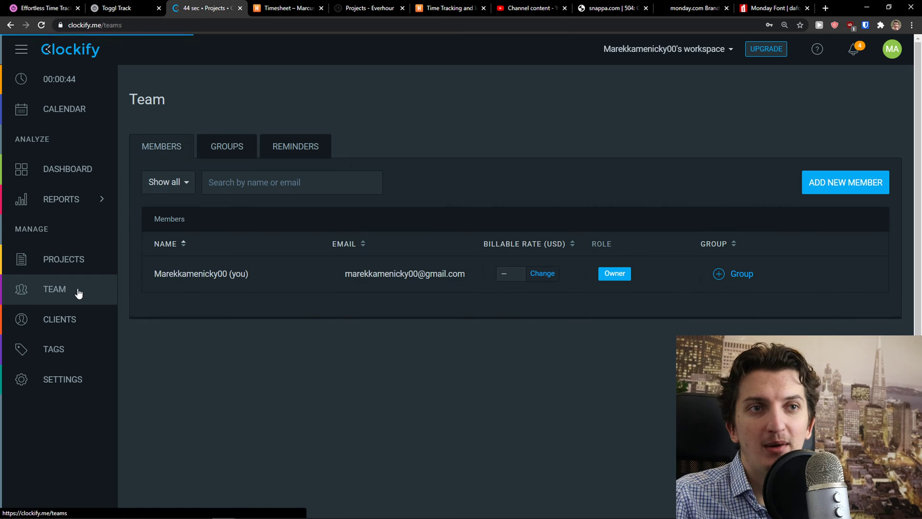
left_click(59, 79)
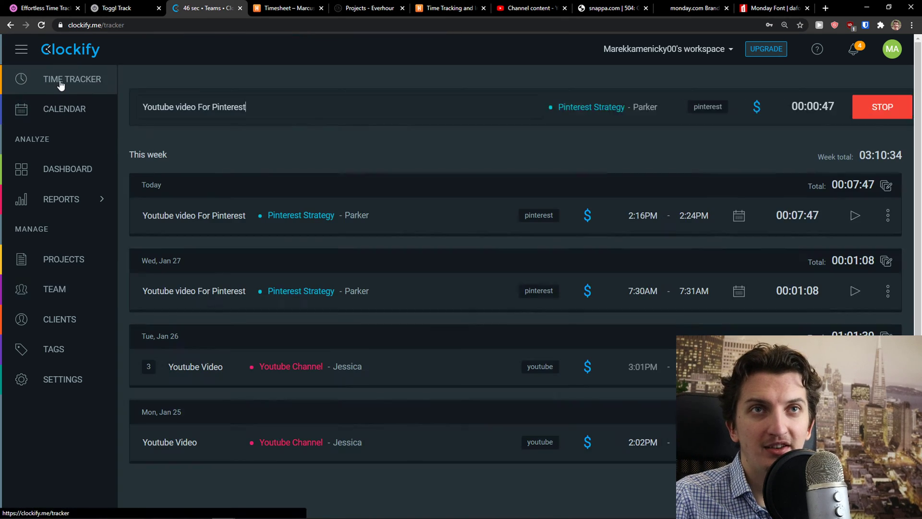
left_click(847, 107)
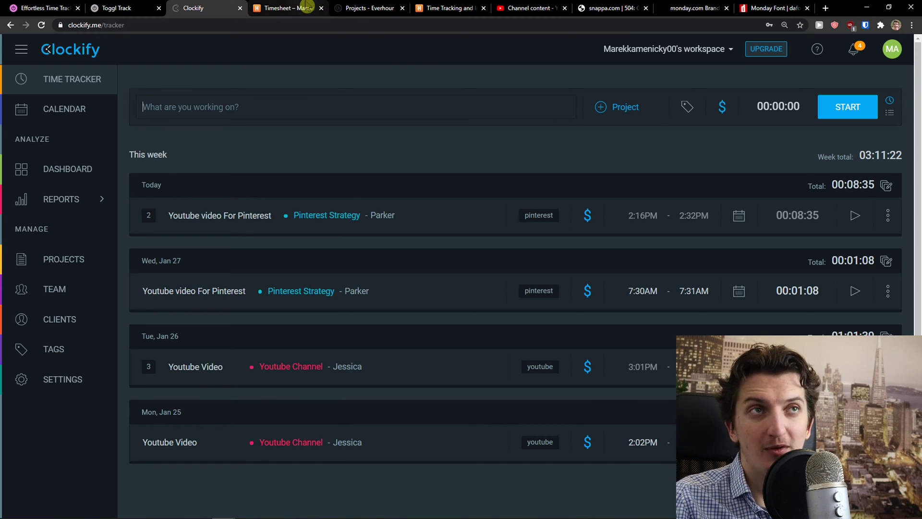
Place the Harvest pricing page beside the timesheet and highlight the Pro plan's $12 per-seat price
left_click(287, 9)
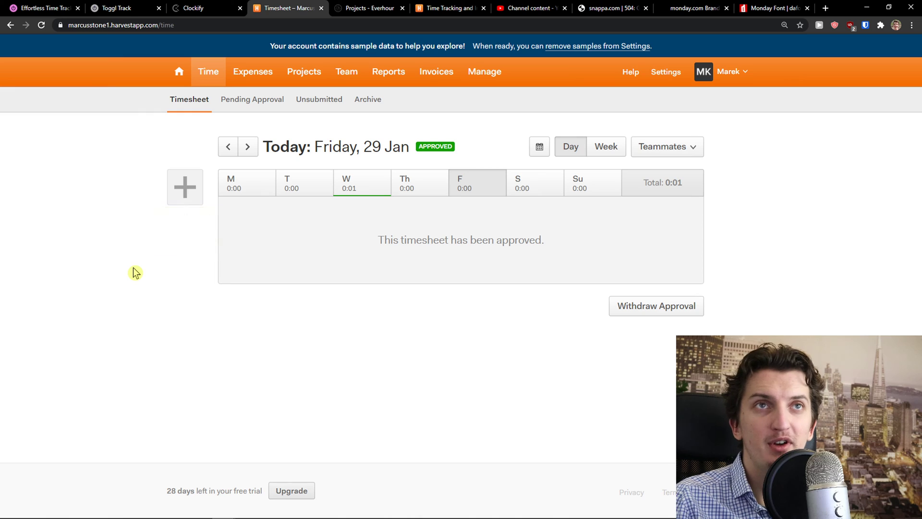
left_click_drag(447, 8, 371, 8)
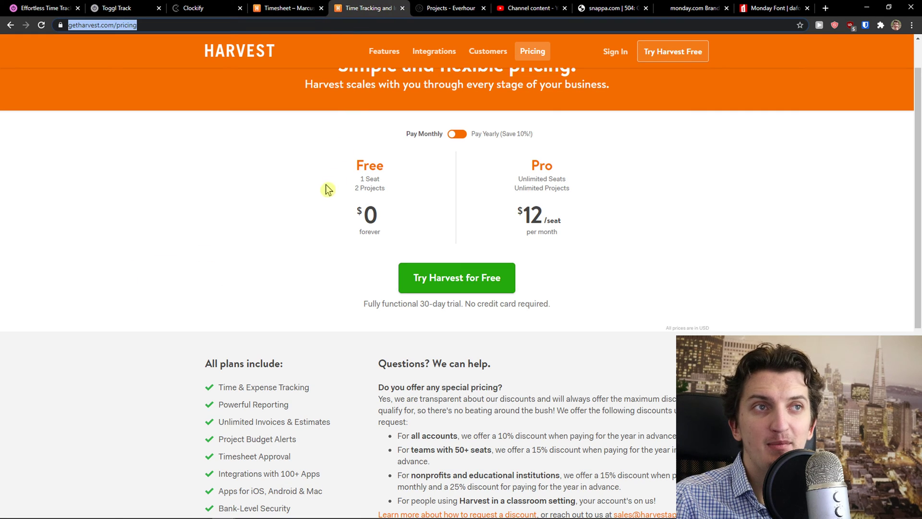
mouse_move(531, 161)
left_mouse_down()
mouse_move(596, 242)
mouse_move(505, 206)
left_mouse_up()
left_click(287, 8)
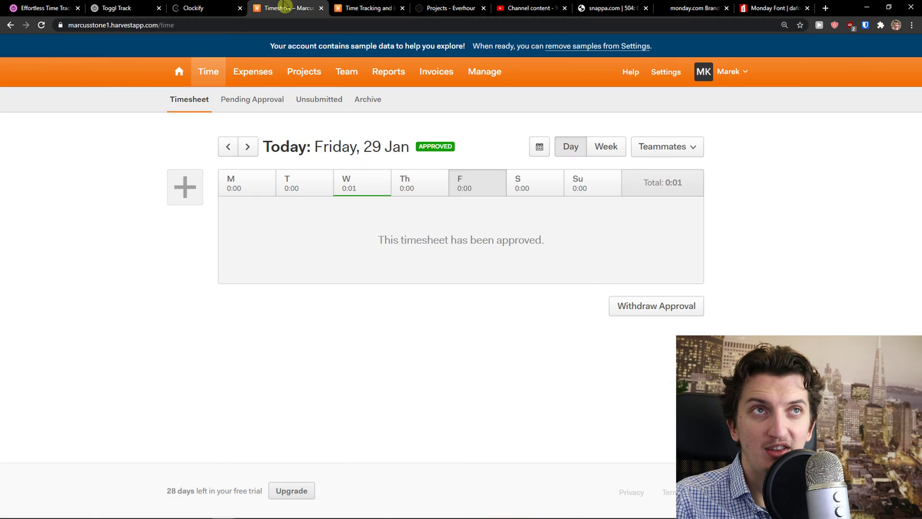
View Harvest's expenses page with the approved €50,00 Entertainment expense for Youtube Channel
left_click(243, 78)
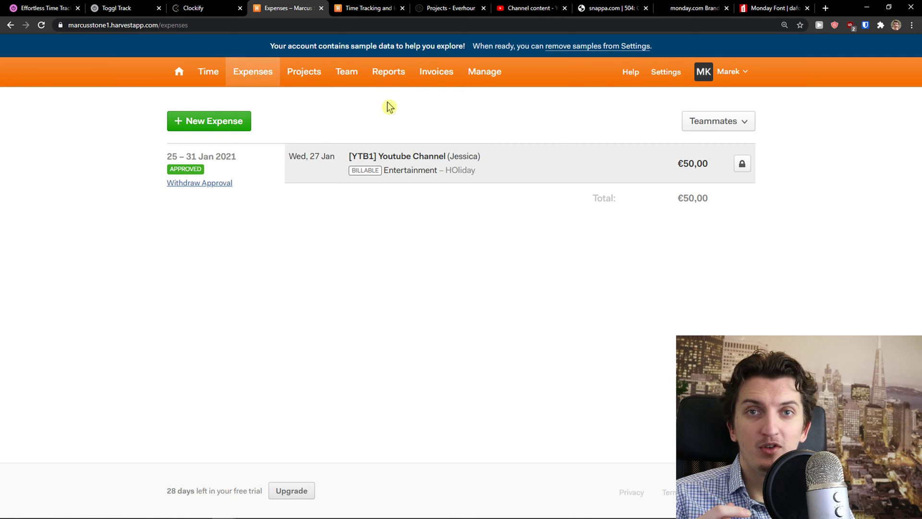
left_click(364, 8)
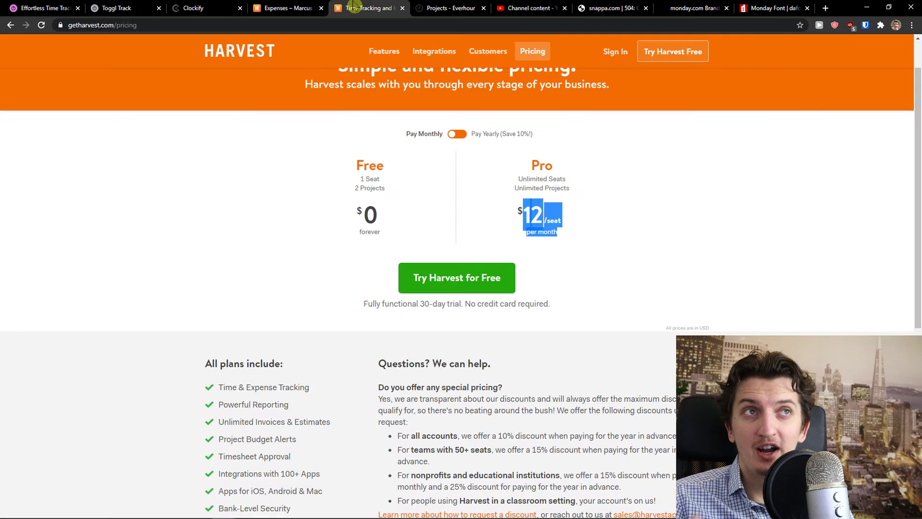
scroll(319, 144, "down", 1)
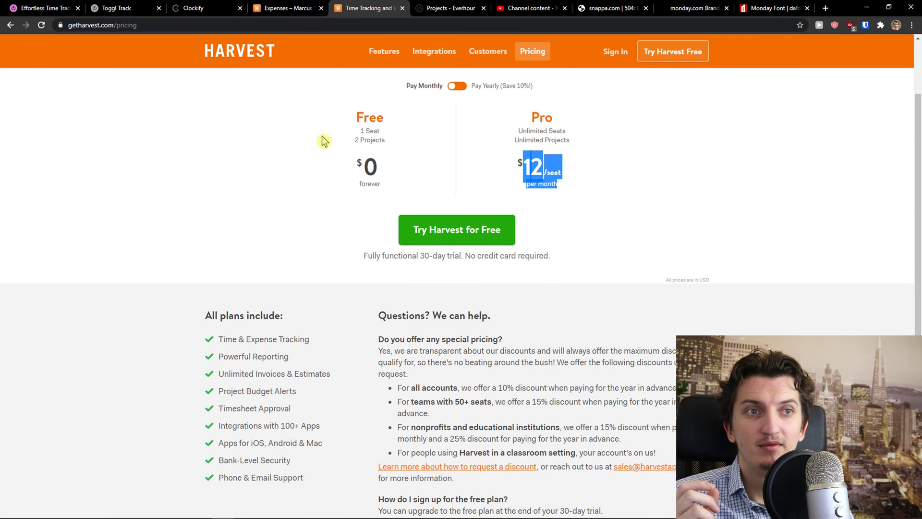
scroll(323, 141, "down", 1)
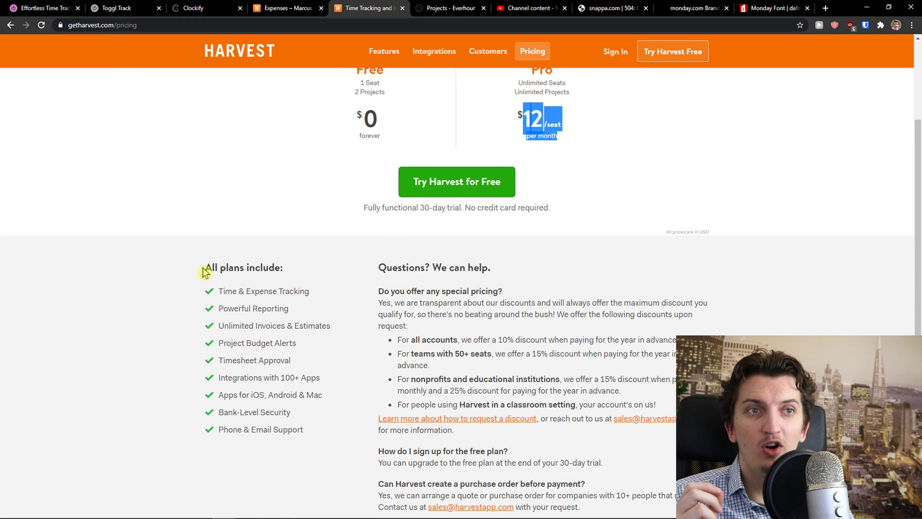
left_click_drag(203, 270, 308, 279)
left_click_drag(225, 325, 354, 334)
left_click(324, 339)
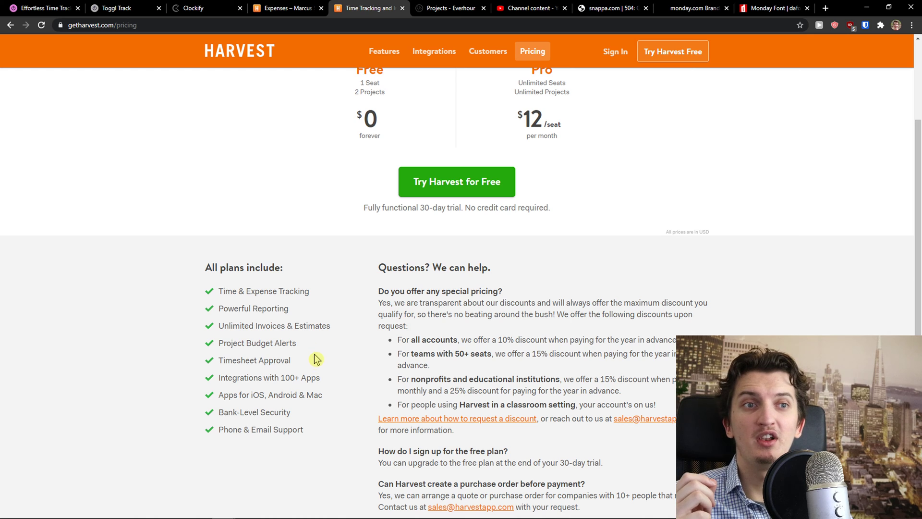
left_click_drag(292, 360, 222, 361)
scroll(273, 324, "up", 3)
left_click(288, 7)
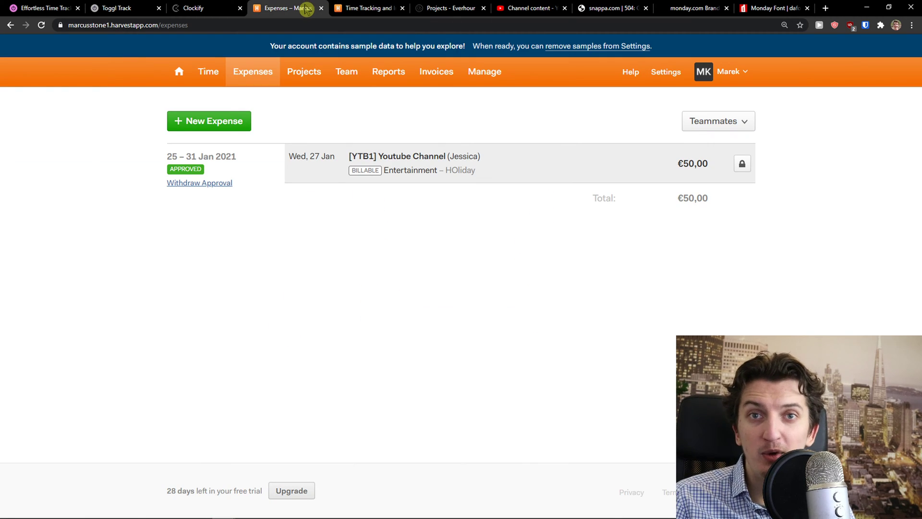
Step the Harvest timesheet back to Wednesday 27 Jan, then view the active projects list with Youtube Channel's €50 budget
left_click(209, 74)
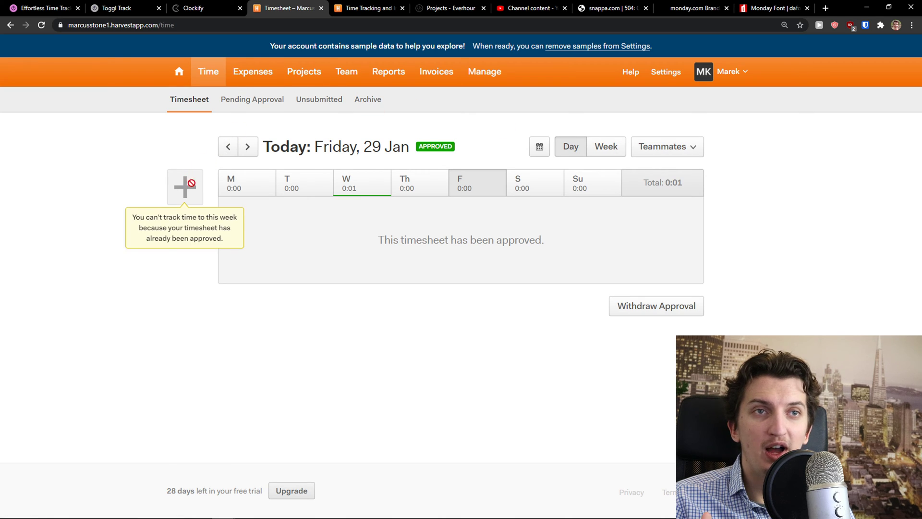
left_click(300, 187)
left_click(383, 188)
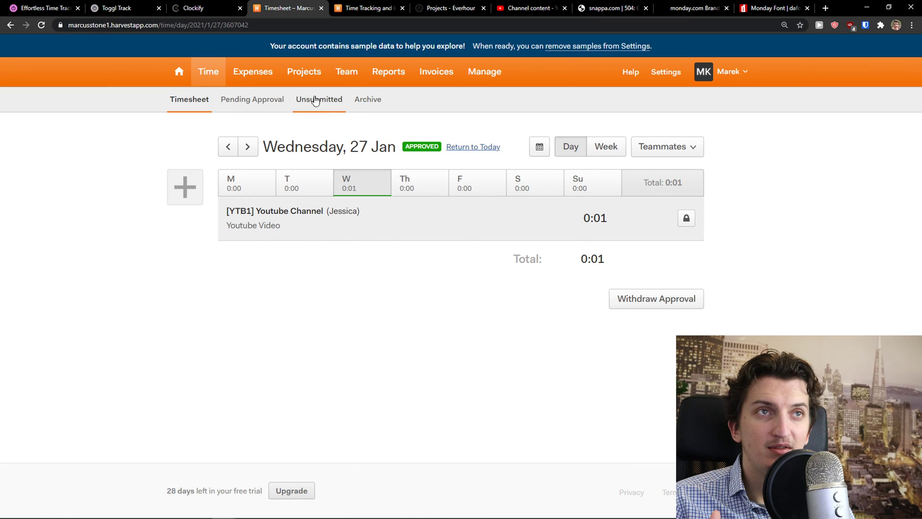
left_click(312, 74)
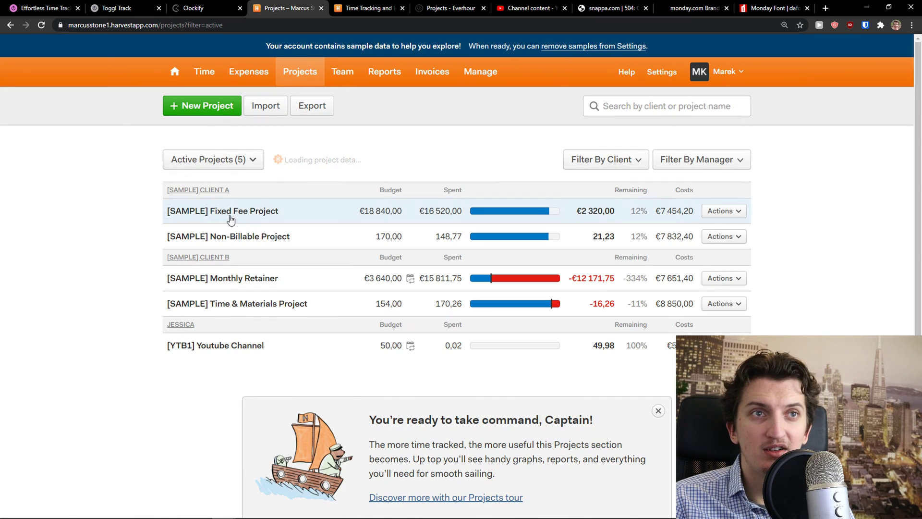
Review the Youtube Channel project details showing 49,98 budget remaining, then move to the Team page
left_click(240, 341)
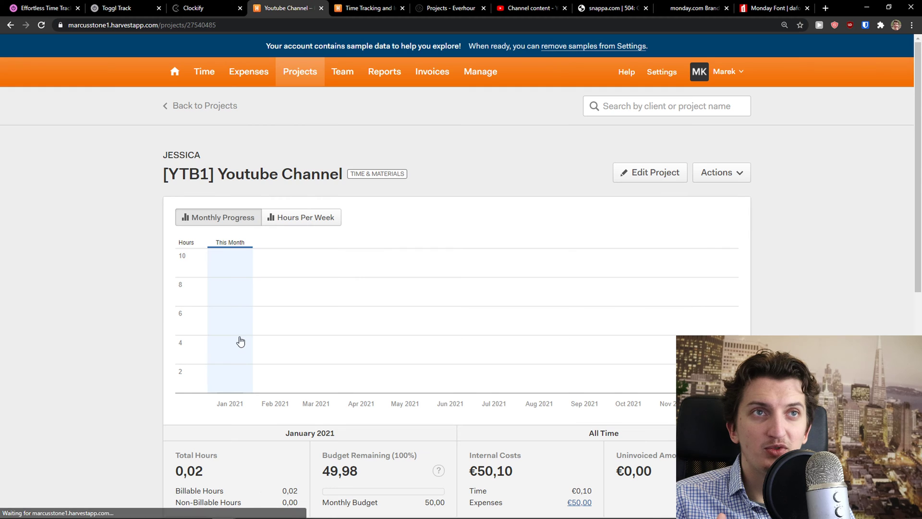
scroll(266, 248, "down", 2)
scroll(267, 249, "down", 2)
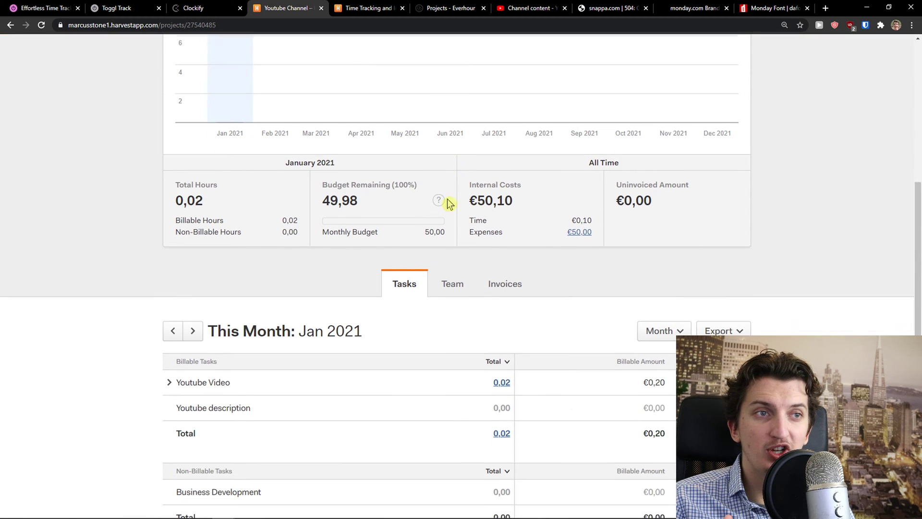
scroll(403, 303, "down", 1)
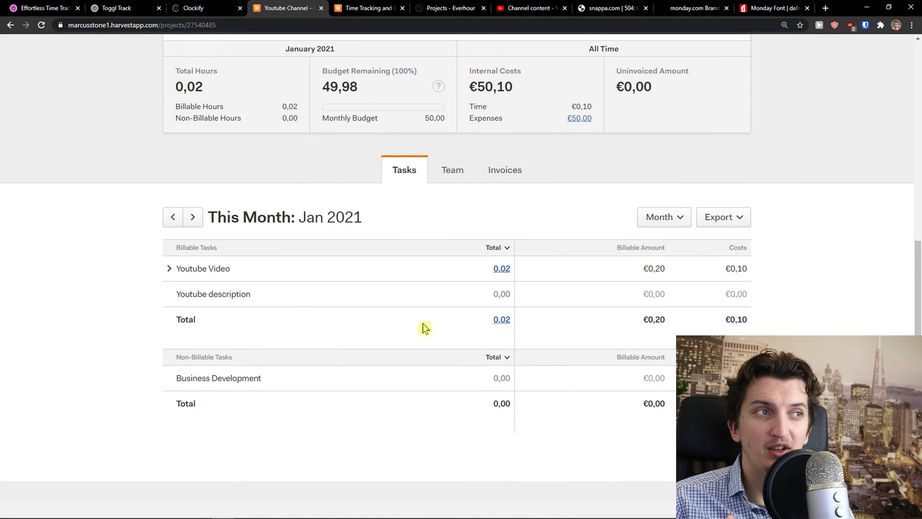
scroll(219, 324, "up", 3)
scroll(196, 295, "up", 3)
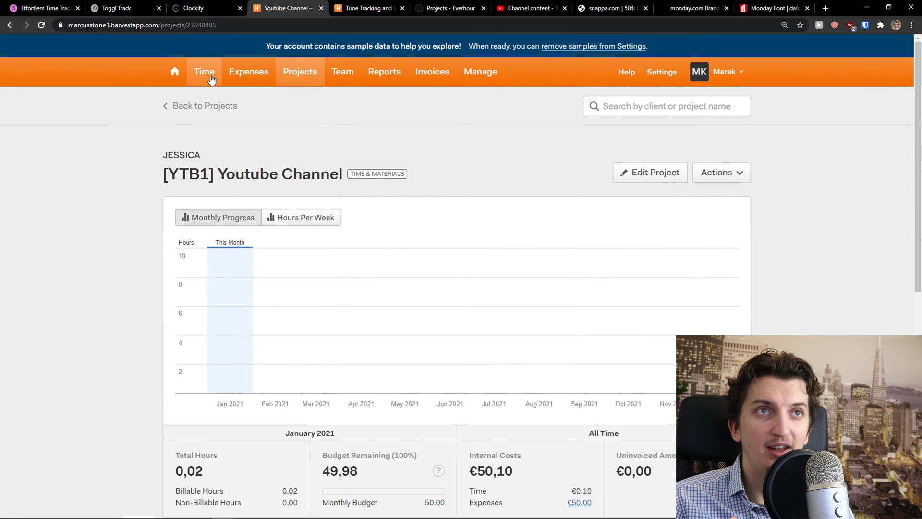
left_click(353, 86)
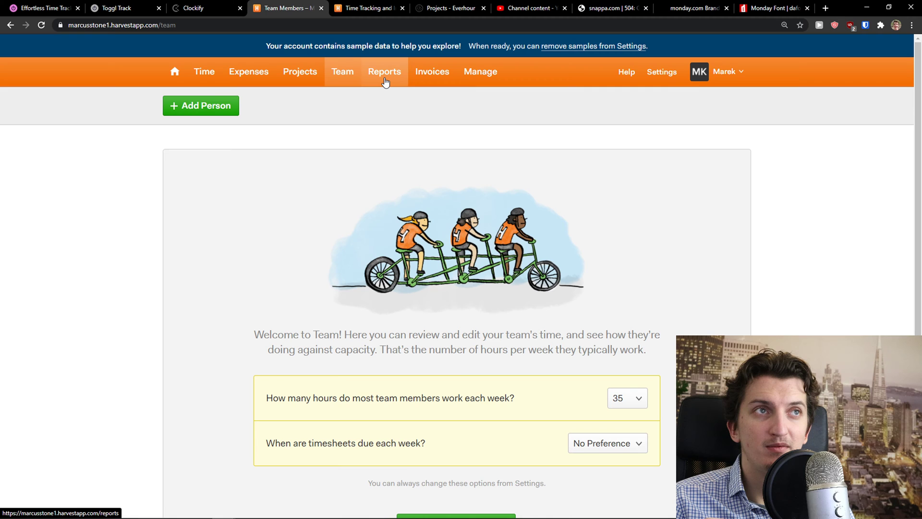
View the weekly time report and Detailed Time filters, then the invoices overview with €50,20 open
left_click(385, 81)
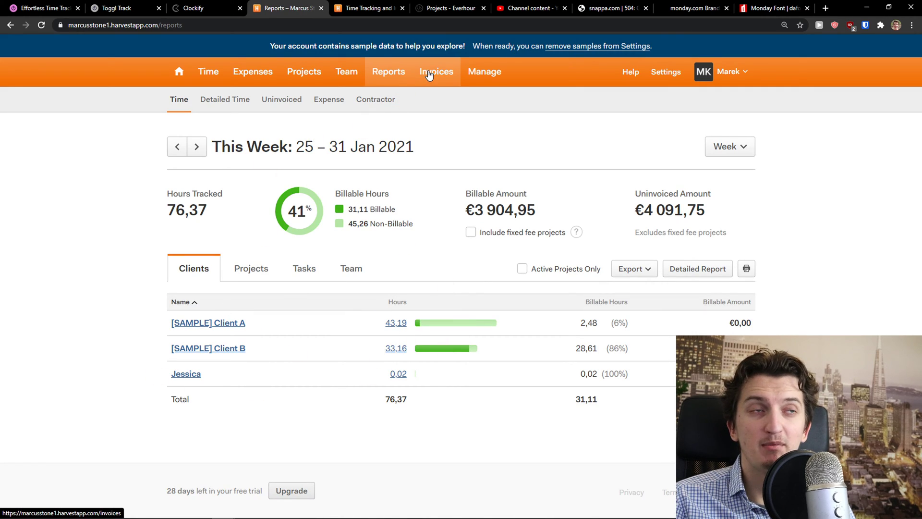
left_click(212, 108)
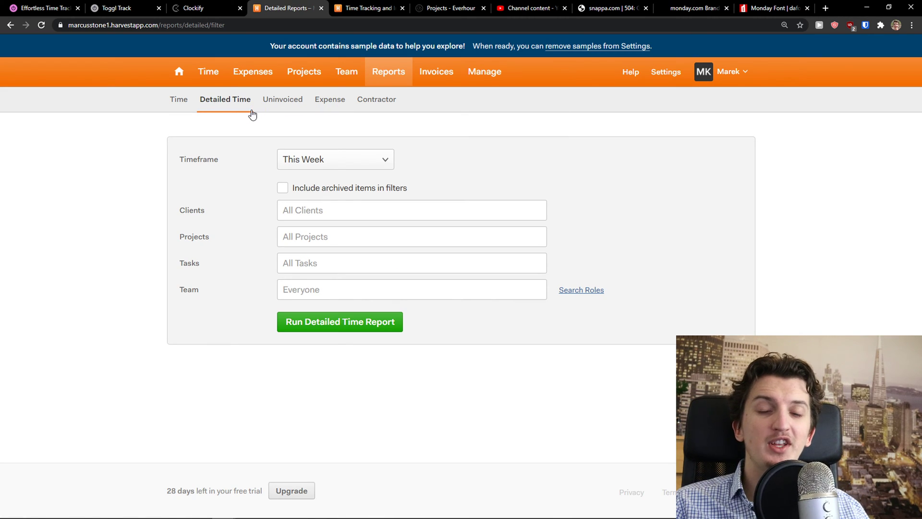
left_click(437, 72)
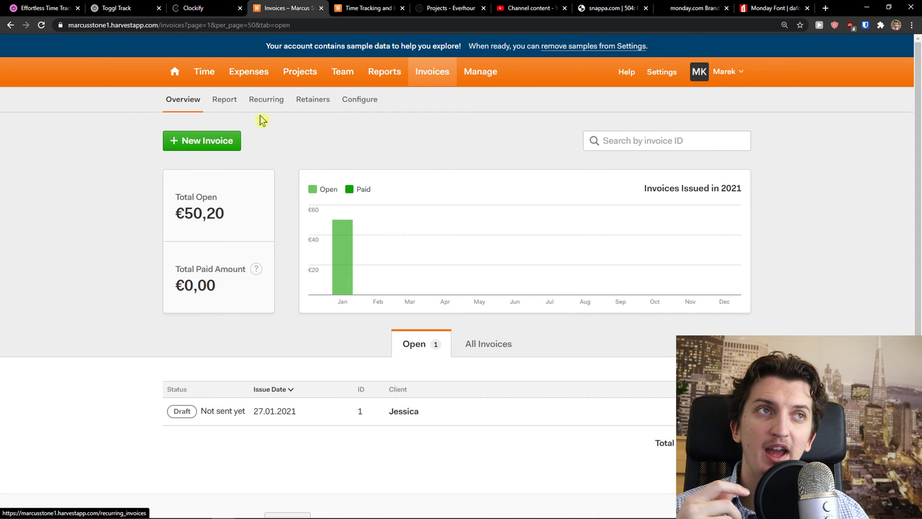
Start a new invoice billed to Jessica, the Youtube Channel's client, reaching the blank invoice form
left_click(226, 145)
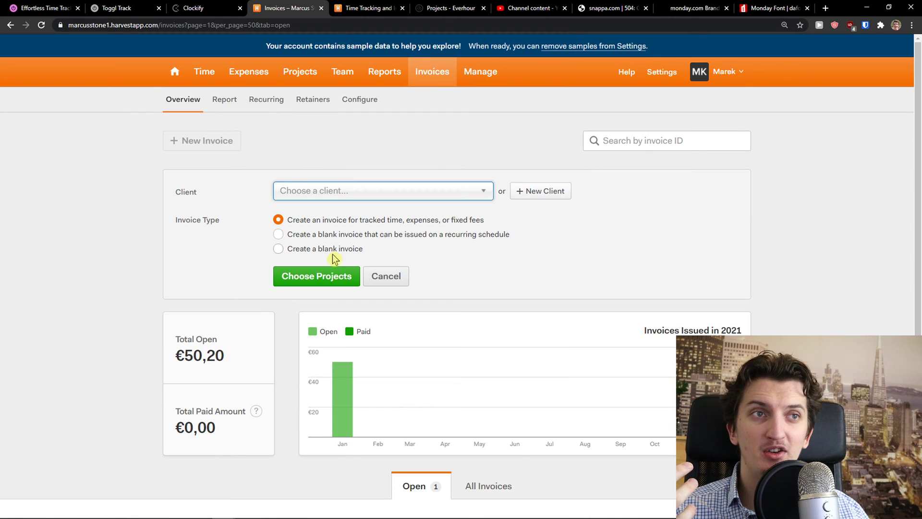
left_click(325, 191)
left_click(325, 256)
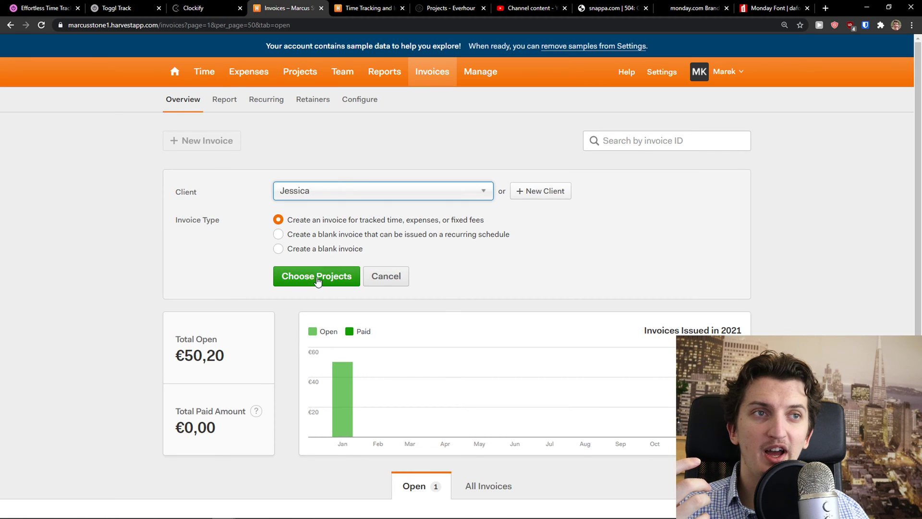
left_click(317, 278)
scroll(331, 262, "down", 3)
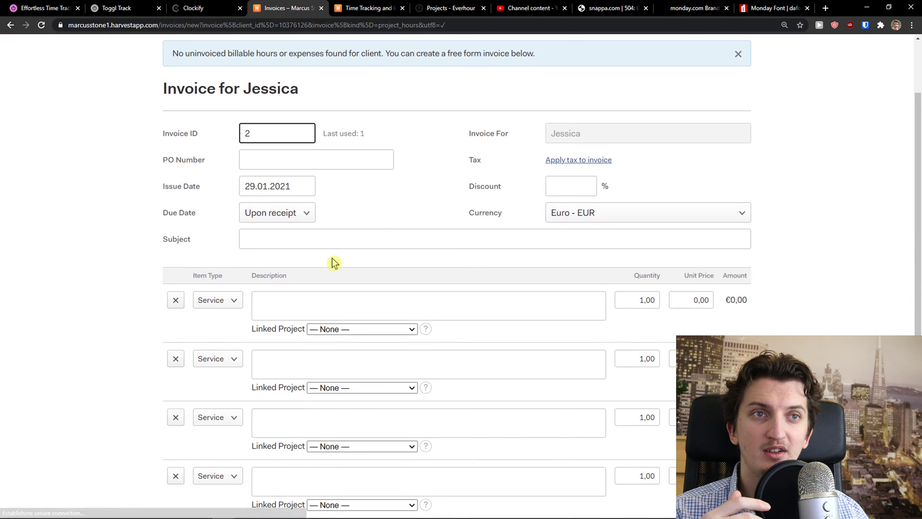
scroll(340, 255, "down", 1)
scroll(293, 317, "up", 3)
scroll(294, 318, "down", 2)
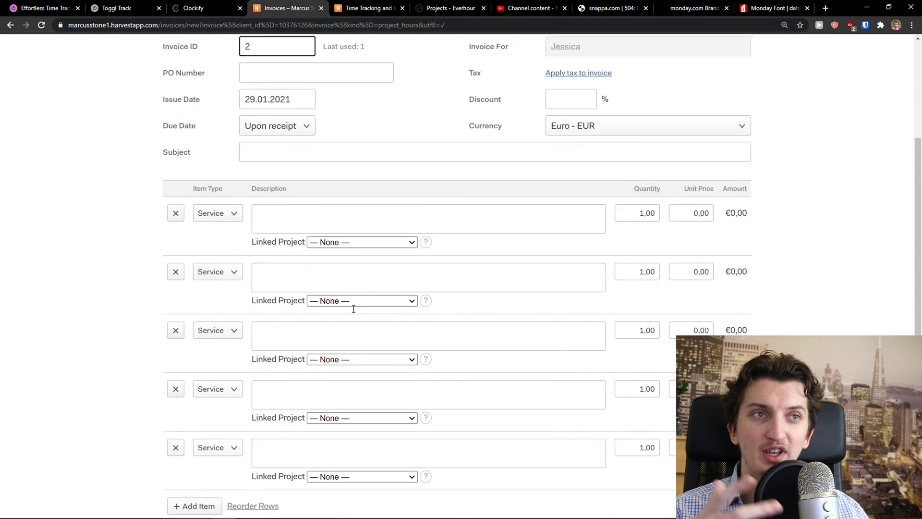
scroll(346, 288, "down", 3)
scroll(363, 275, "up", 1)
scroll(366, 277, "up", 3)
scroll(365, 277, "up", 2)
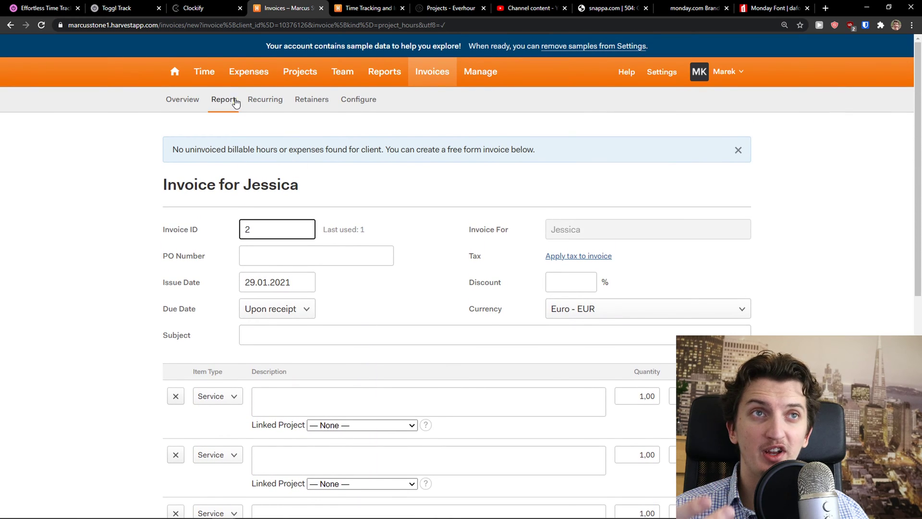
Review the timesheets back to Wednesday 27 Jan and the unsubmitted timesheets list
left_click(208, 76)
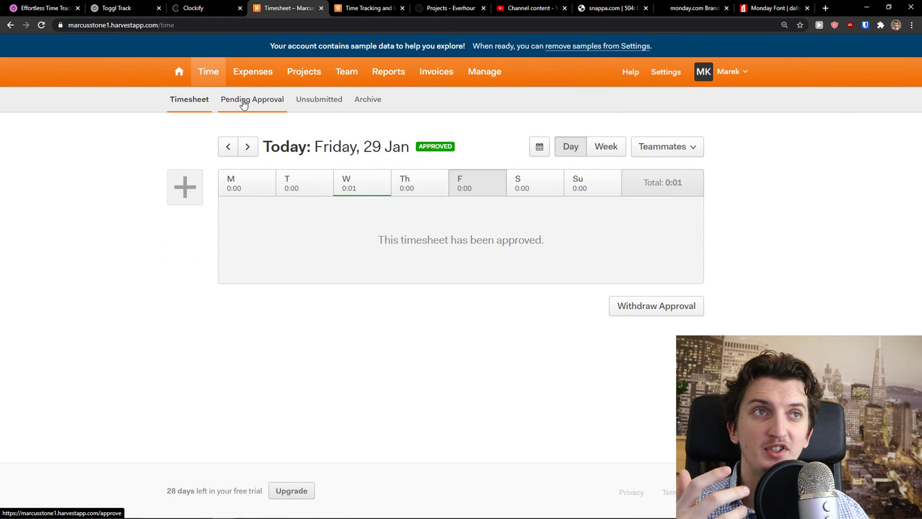
left_click(247, 146)
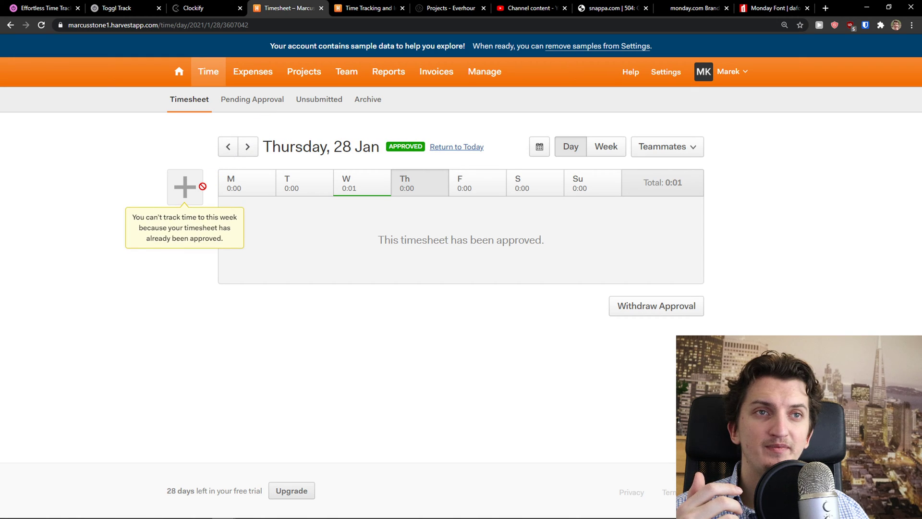
left_click(228, 147)
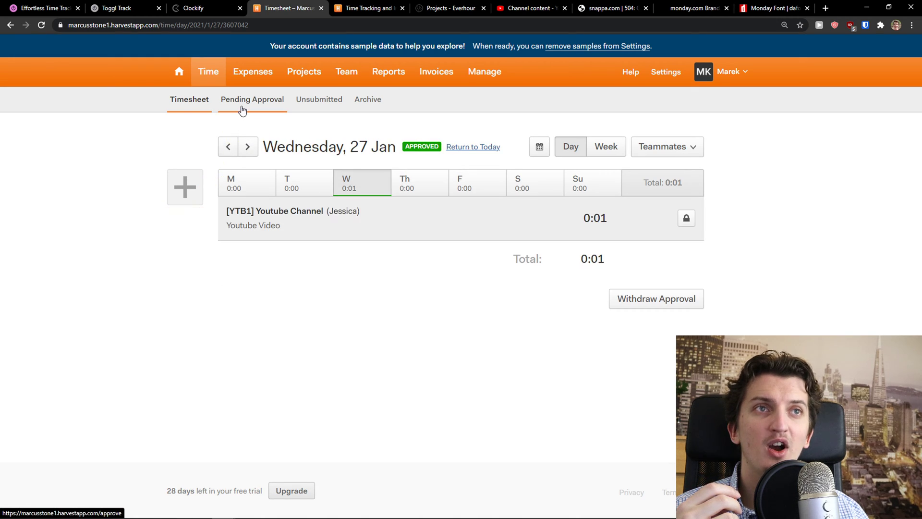
left_click(320, 103)
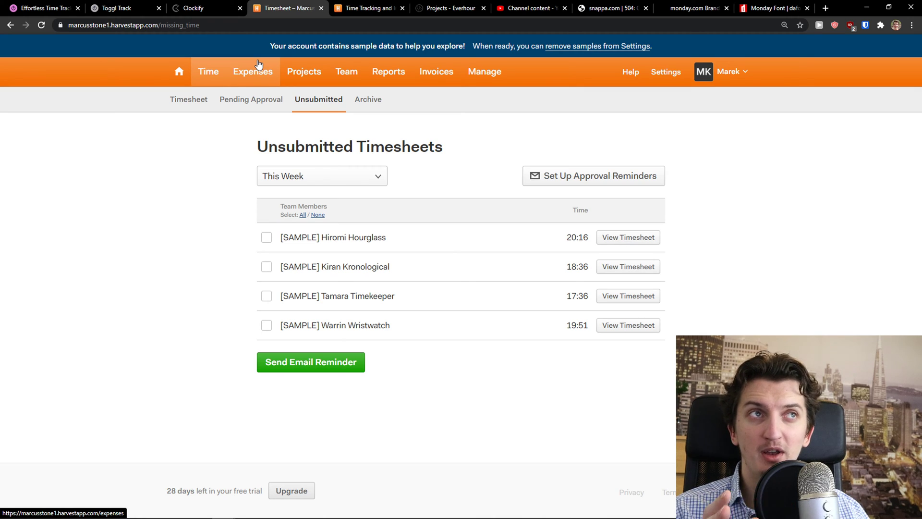
Glance at the Everhour projects tab, then run a Google search for everhour in another tab
left_click(448, 8)
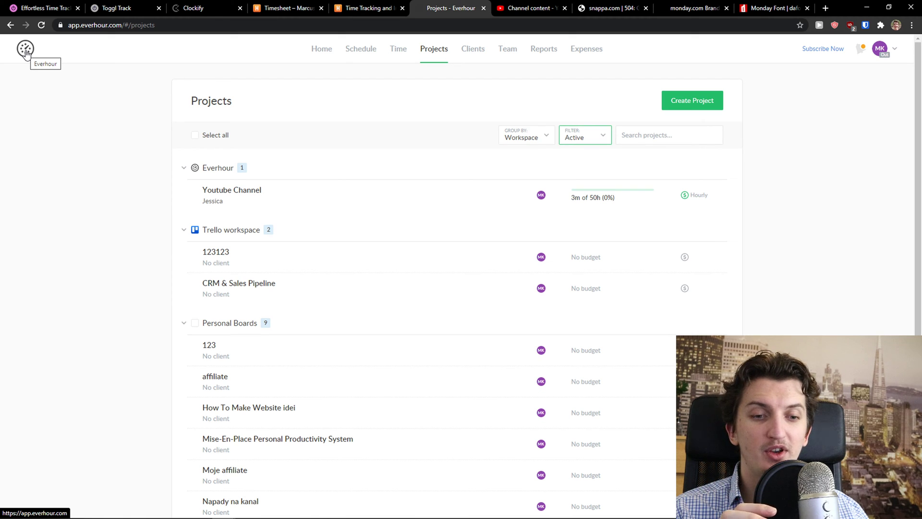
left_click(529, 8)
left_click(515, 26)
type("e")
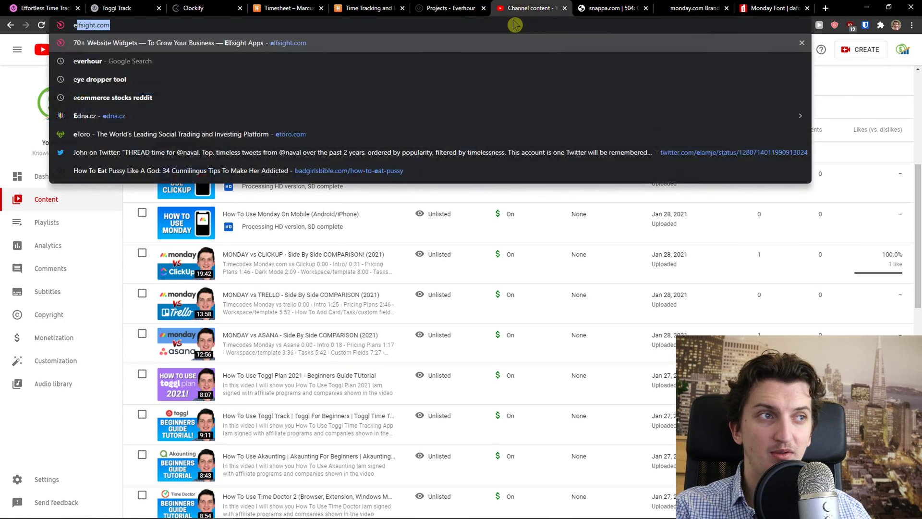
type("verhour")
key("Return")
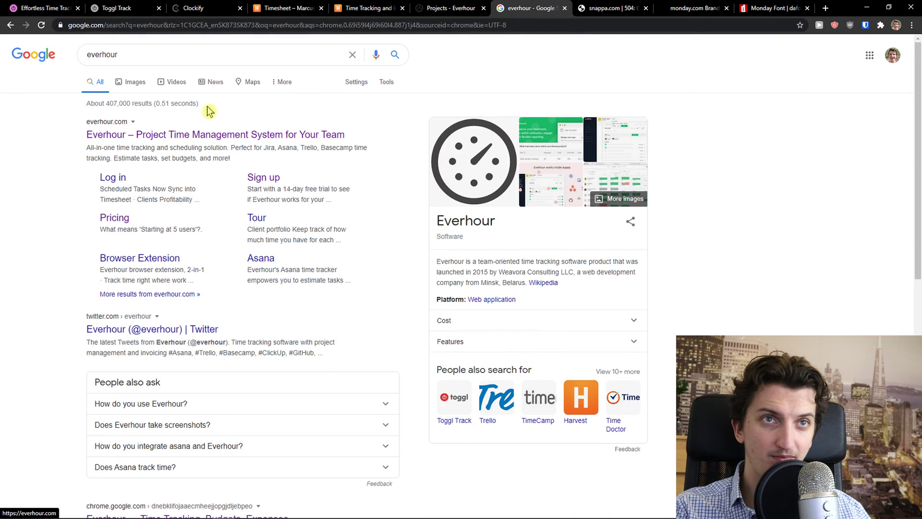
Browse Everhour's homepage feature showcase: time tracking, task management, schedule, expenses, reports and invoicing
left_click(146, 136)
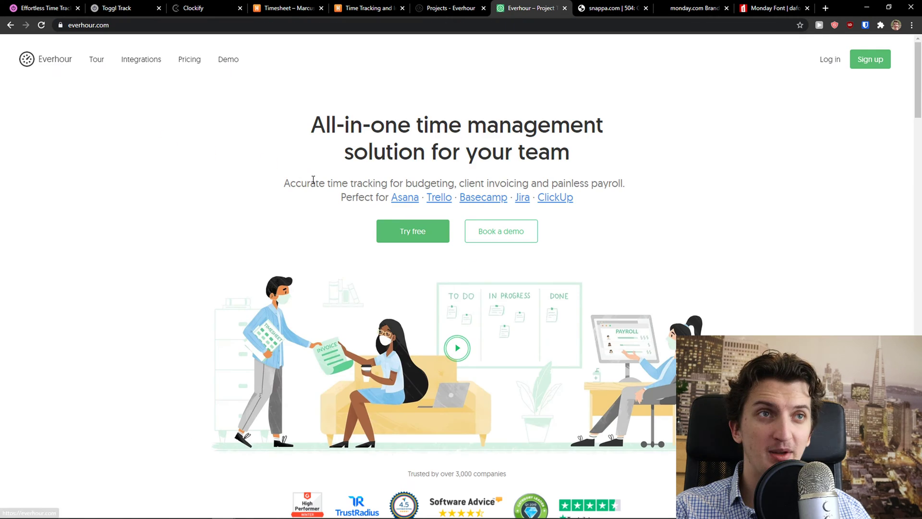
scroll(208, 250, "down", 4)
scroll(181, 247, "down", 4)
scroll(208, 241, "up", 1)
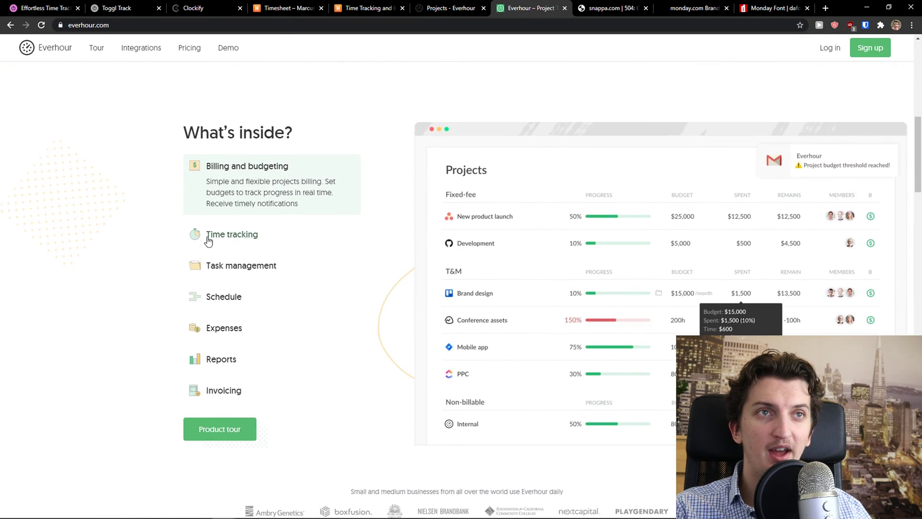
left_click(232, 236)
left_click(251, 267)
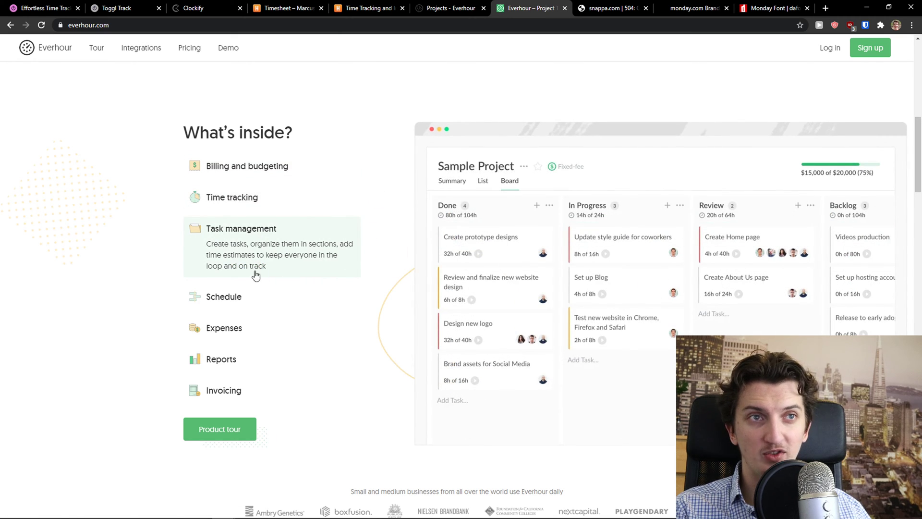
left_click(243, 306)
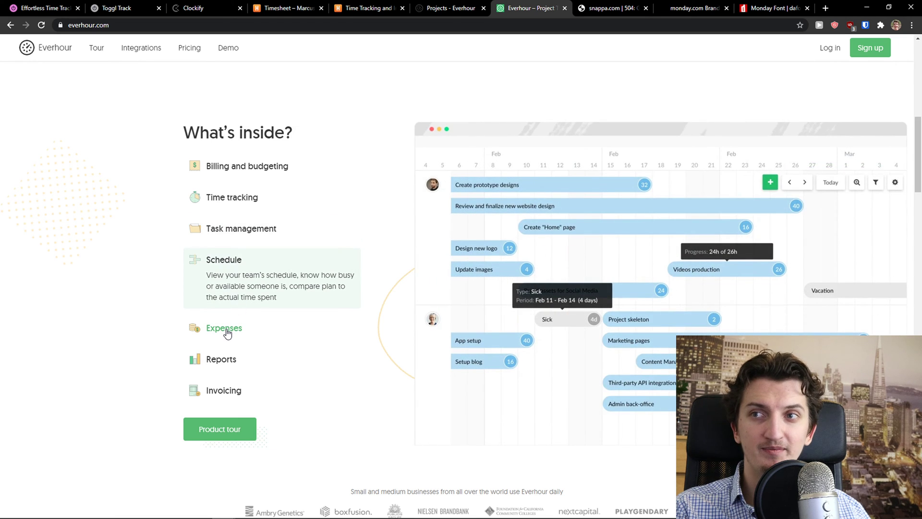
left_click(226, 329)
scroll(317, 281, "down", 2)
scroll(321, 281, "up", 1)
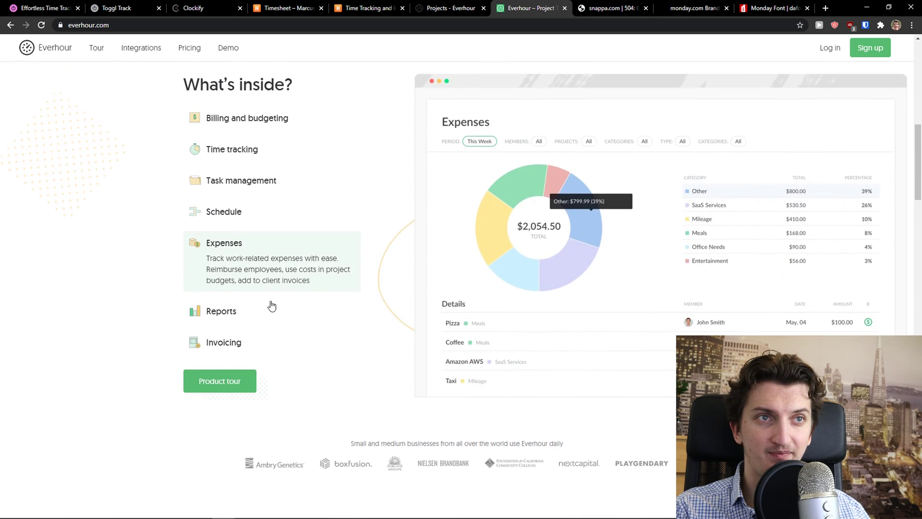
left_click(271, 309)
left_click(262, 344)
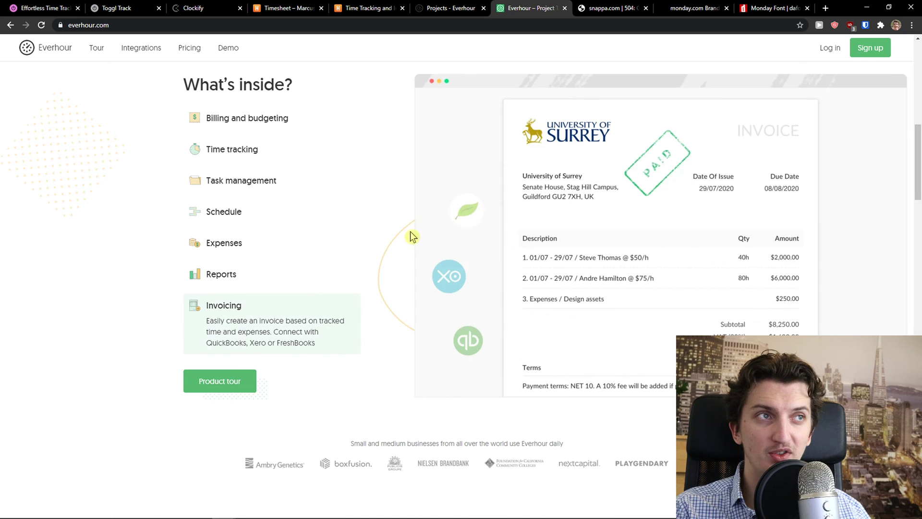
Glance at Harvest's pricing tab, then return to the Everhour projects list
left_click(366, 9)
left_click(524, 8)
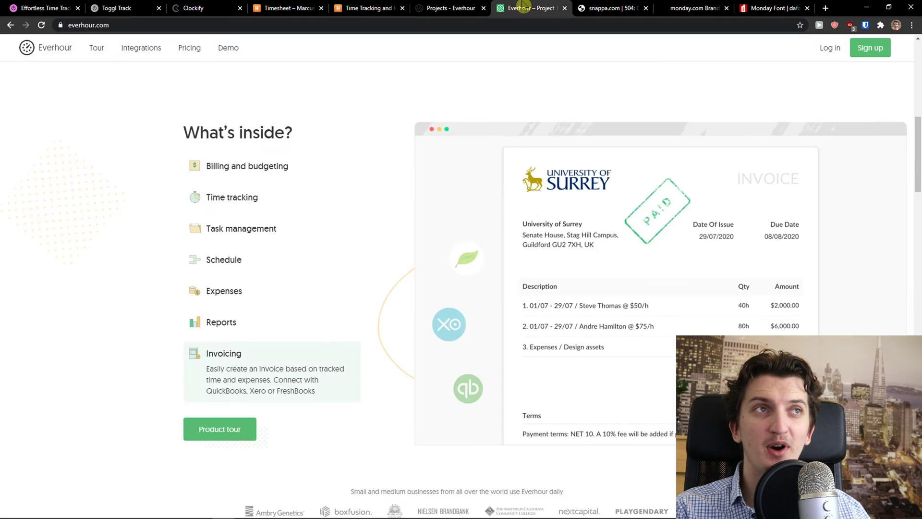
left_click(458, 8)
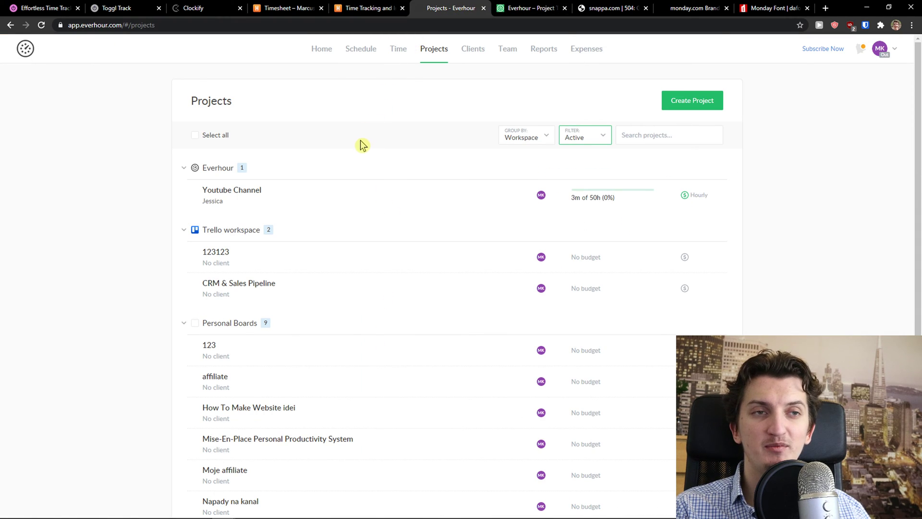
View Everhour's clients list and time entries, then compare Harvest's pricing with Everhour's pricing page
left_click(465, 51)
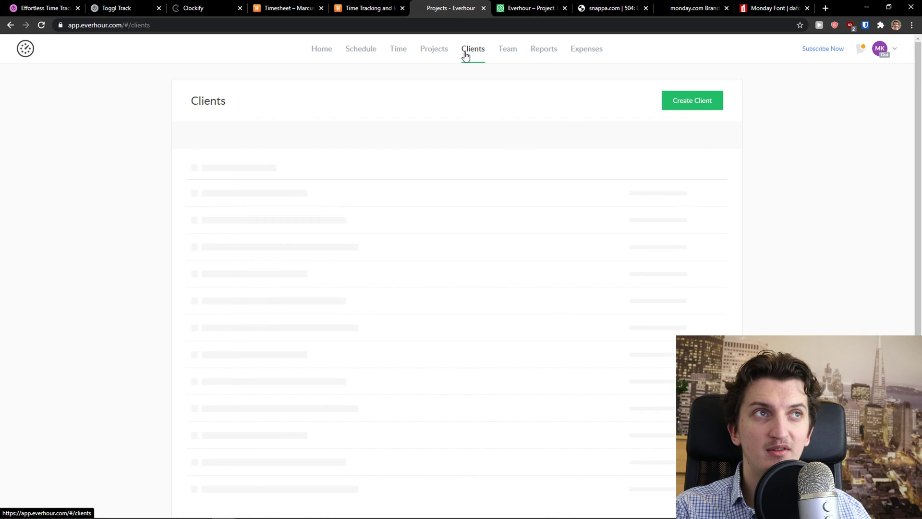
left_click(406, 52)
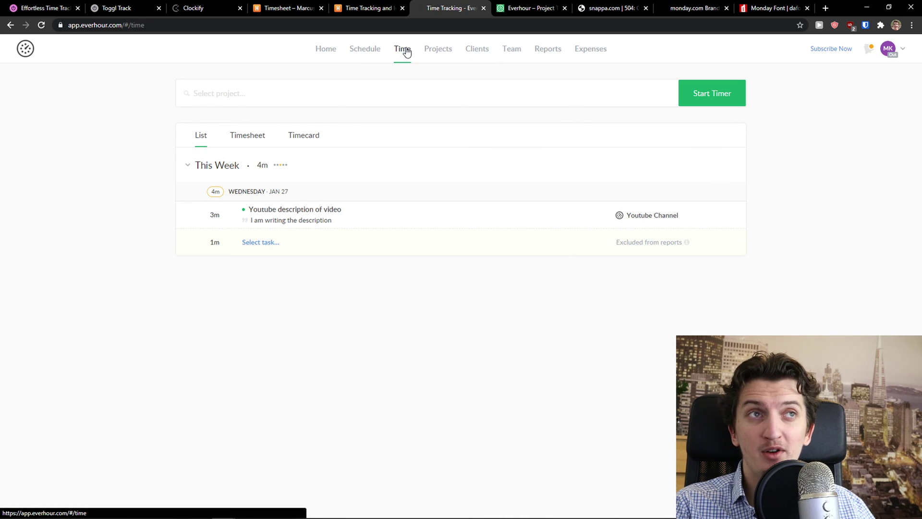
left_click(367, 8)
left_click(508, 8)
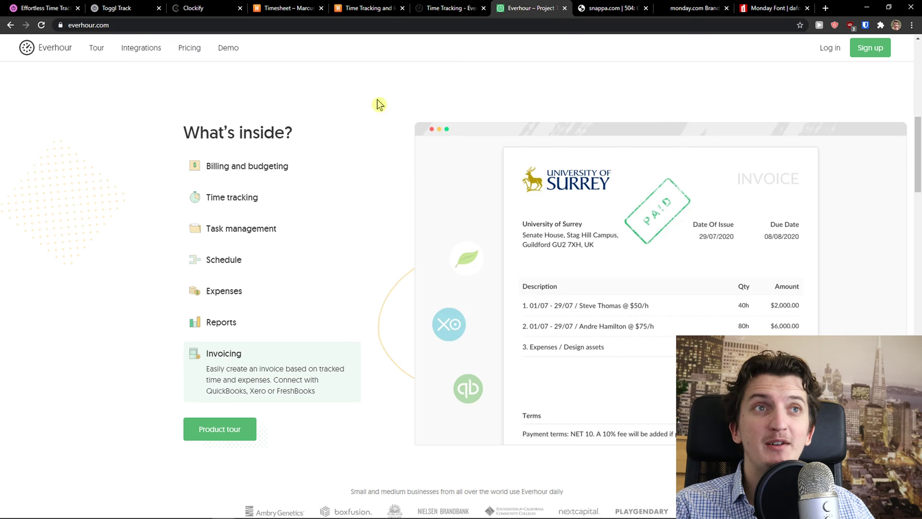
left_click(198, 50)
scroll(288, 144, "down", 3)
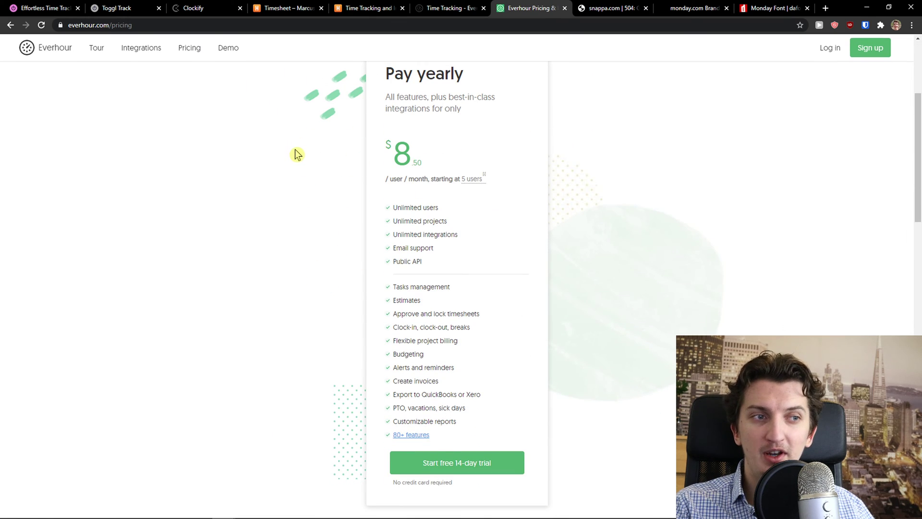
scroll(295, 154, "up", 1)
scroll(295, 154, "down", 1)
scroll(295, 155, "up", 1)
scroll(295, 155, "down", 1)
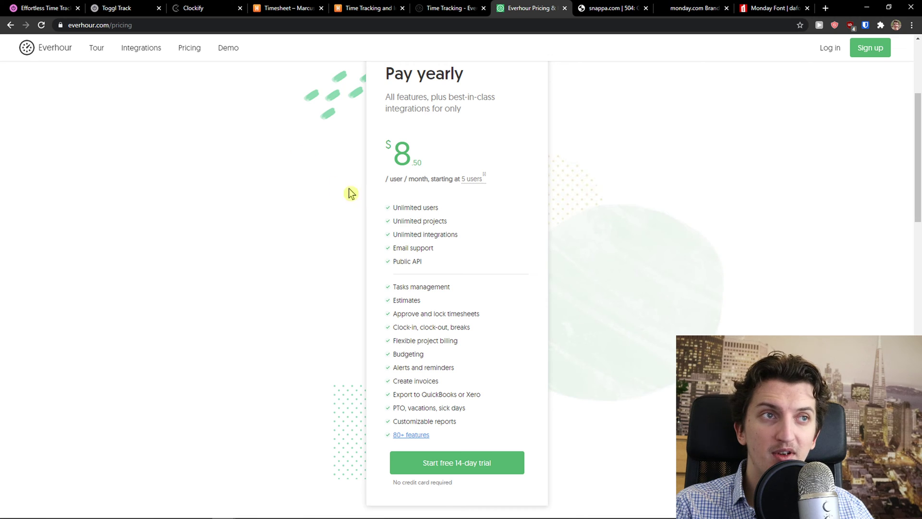
Highlight the yearly plan's feature list, then compare Harvest's pricing page against Everhour's again
left_click_drag(348, 193, 516, 264)
left_click(518, 265)
left_click(371, 7)
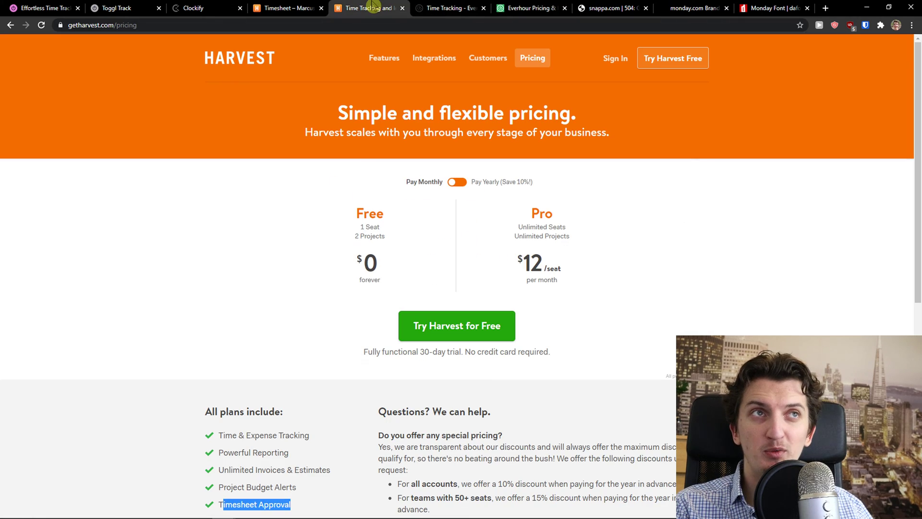
left_click(524, 6)
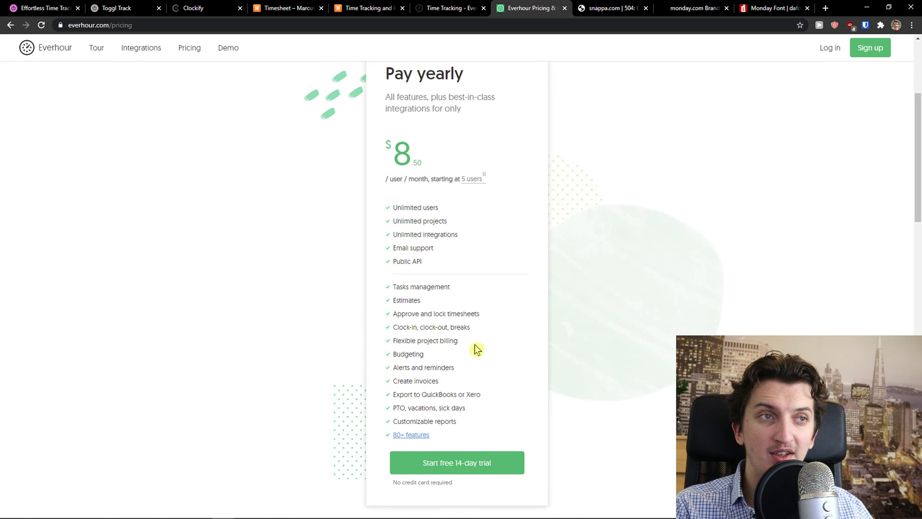
scroll(476, 350, "up", 1)
scroll(473, 350, "up", 1)
scroll(462, 345, "down", 1)
Check the team schedule timeline, return to Time and start a new timer without a project
left_click(448, 9)
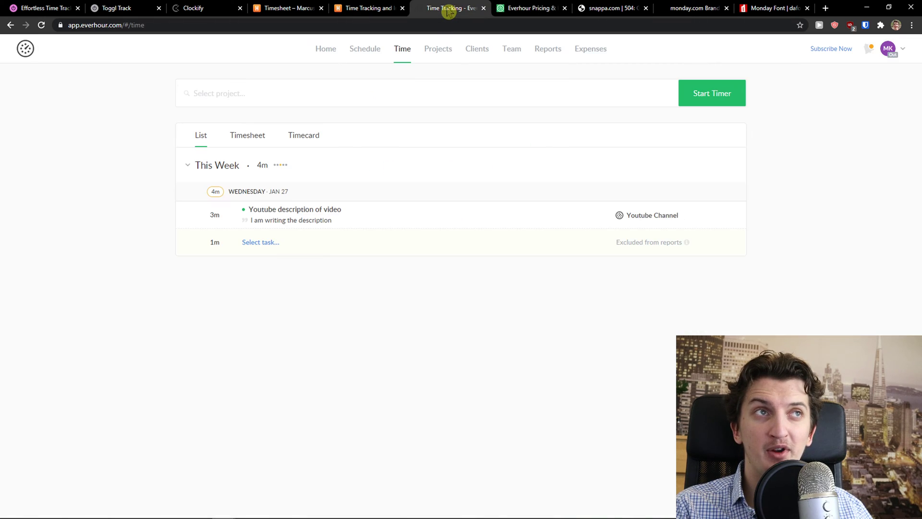
left_click(359, 56)
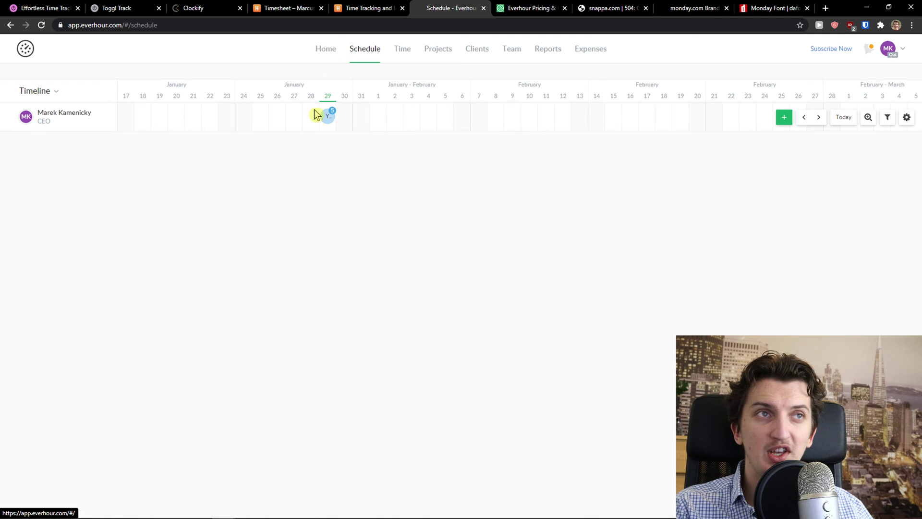
left_click(401, 59)
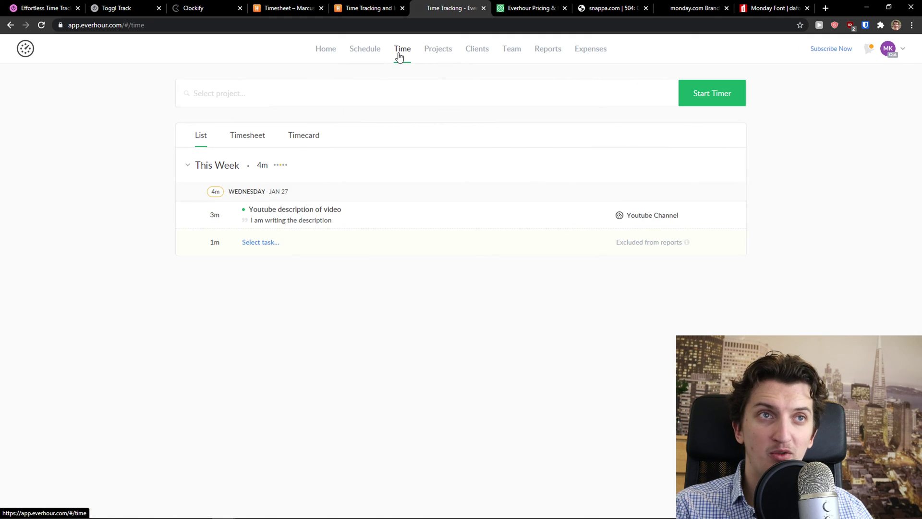
left_click(619, 95)
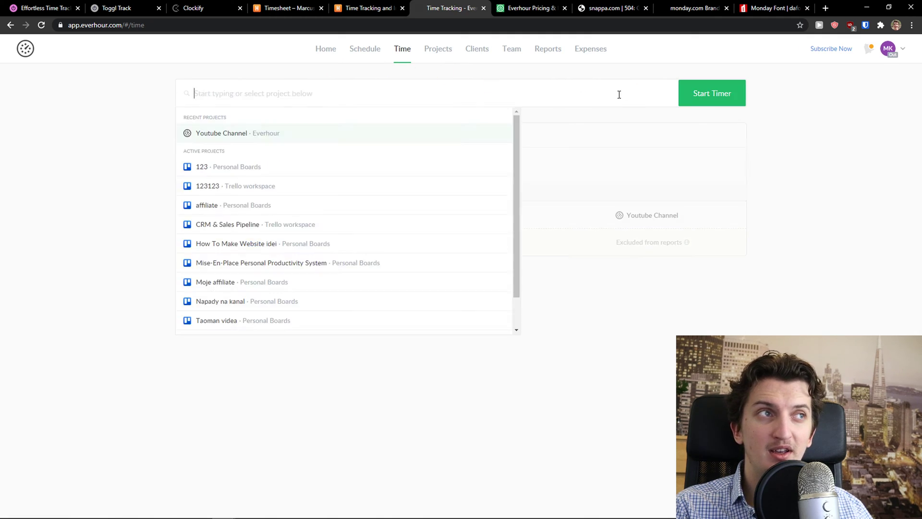
key("Return")
Assign the running time to Youtube Channel's 'Youtube description of video' task and stop the timer
left_click(230, 93)
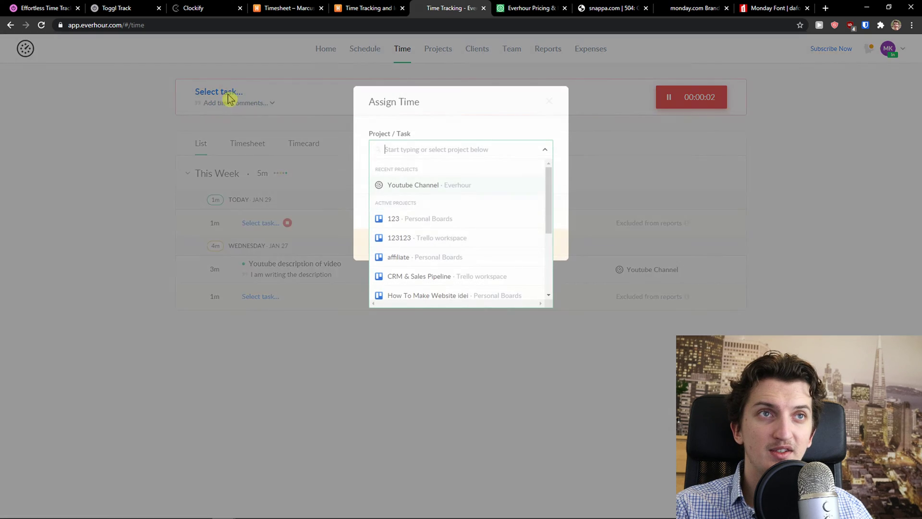
left_click(450, 189)
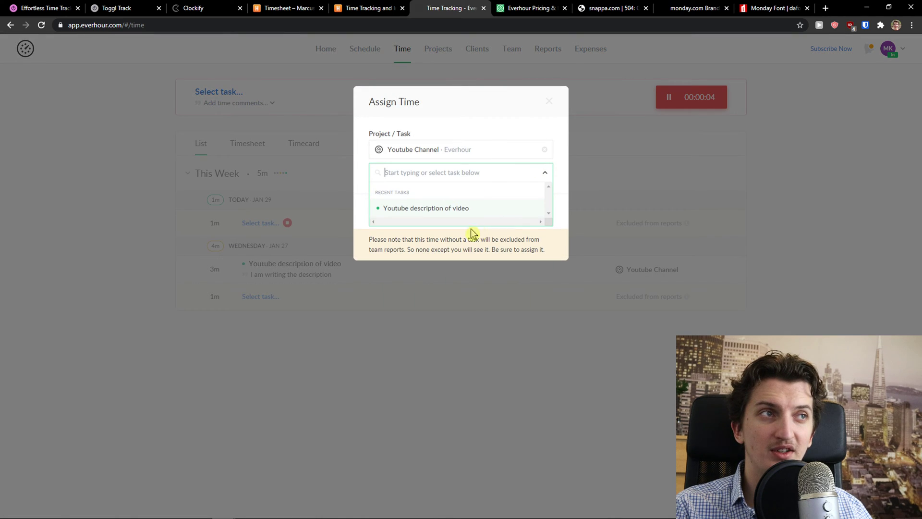
left_click(442, 209)
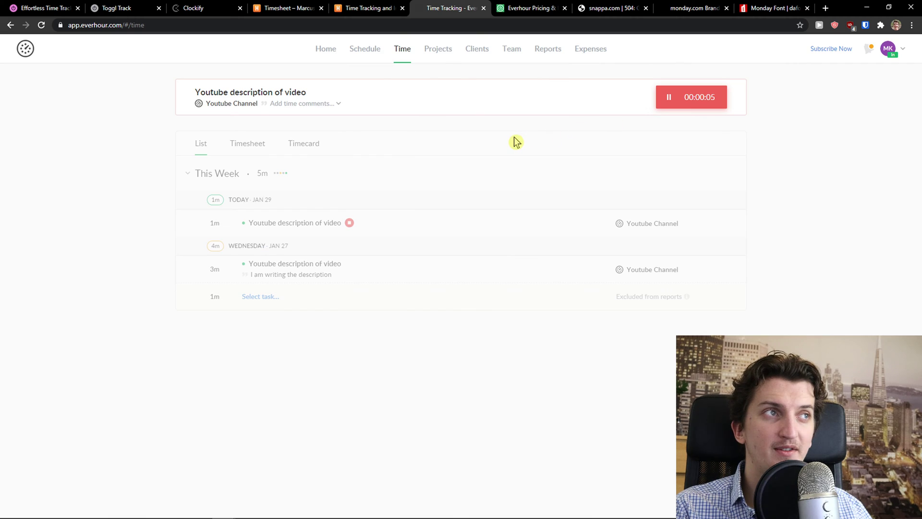
left_click(670, 103)
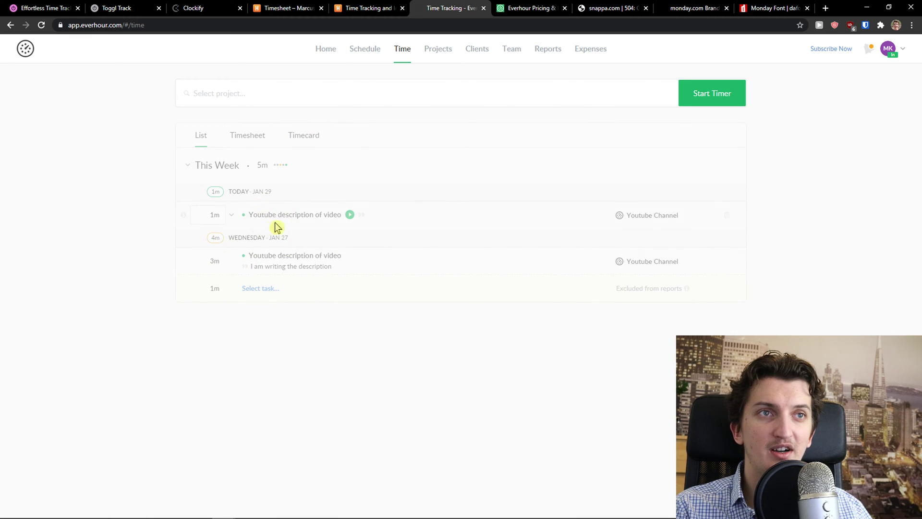
Tour Everhour's Projects, Clients, Team, Reports, Expenses and Schedule pages, ending on the Home dashboard
left_click(432, 48)
scroll(403, 175, "down", 1)
scroll(398, 179, "up", 1)
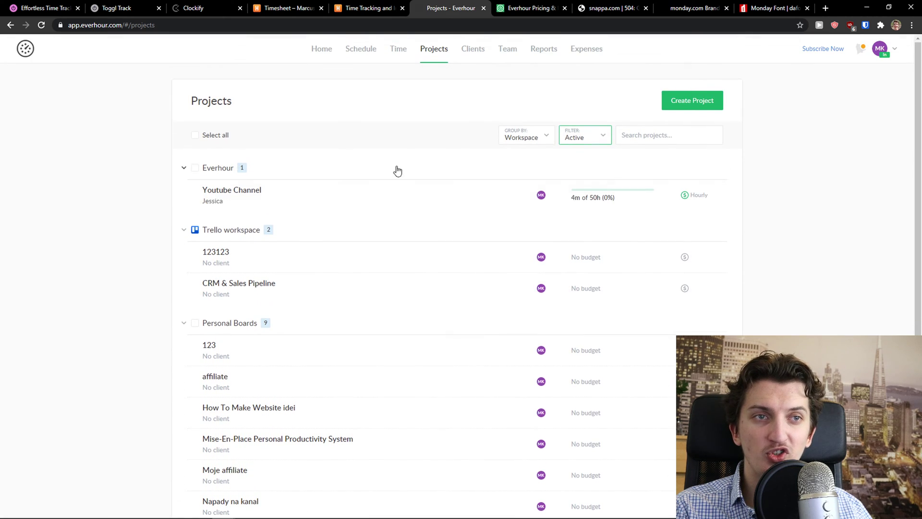
left_click(474, 50)
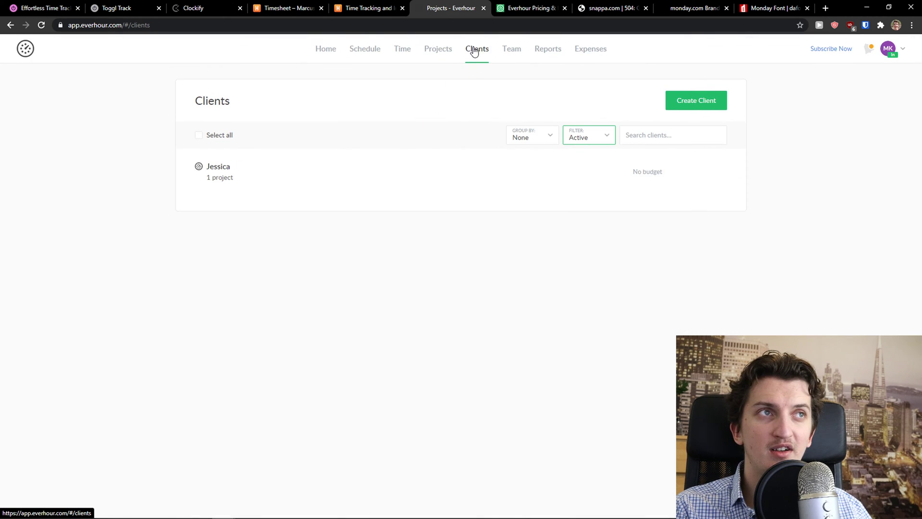
left_click(519, 55)
left_click(555, 53)
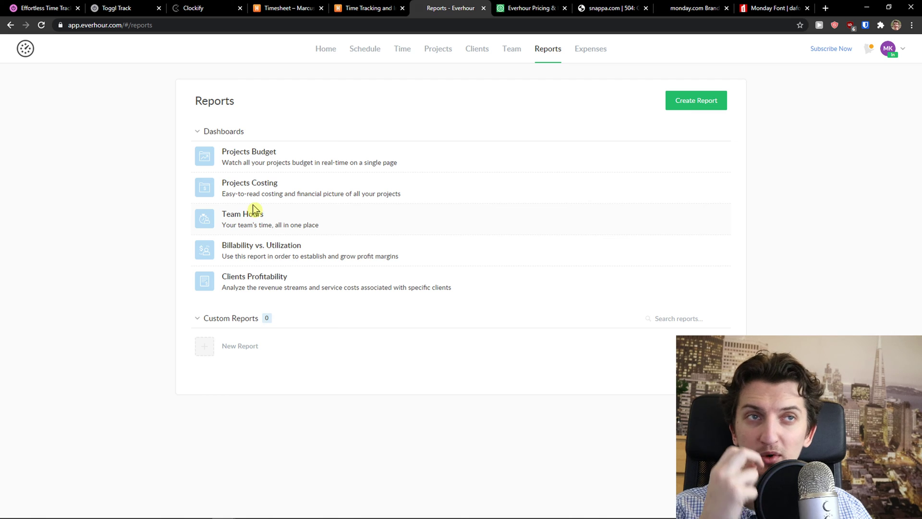
left_click(592, 53)
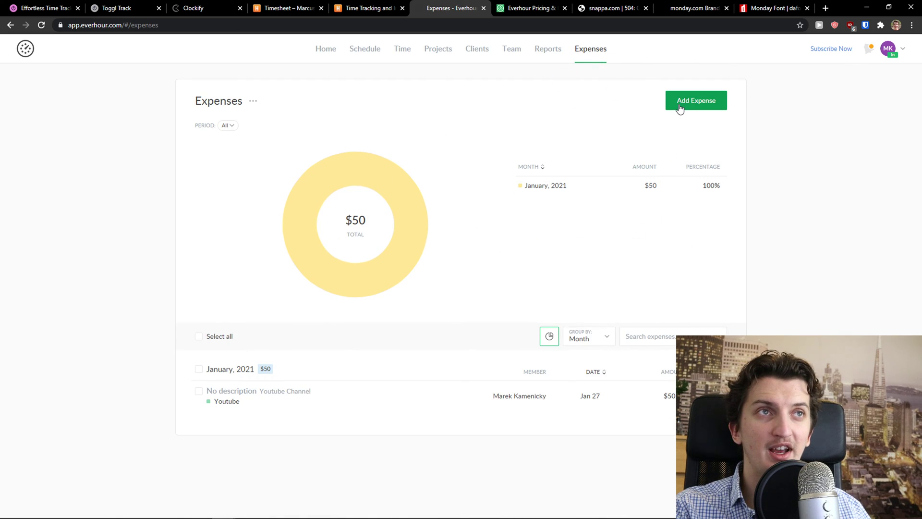
left_click(367, 52)
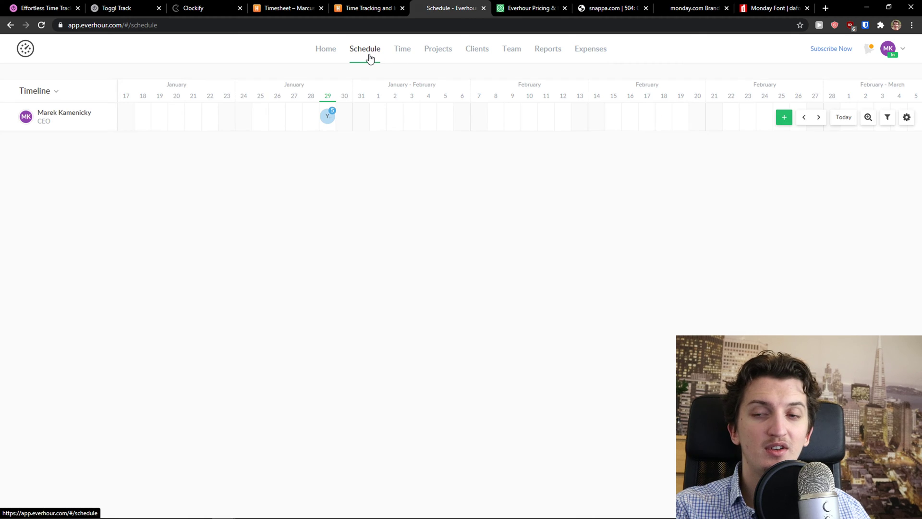
left_click(325, 59)
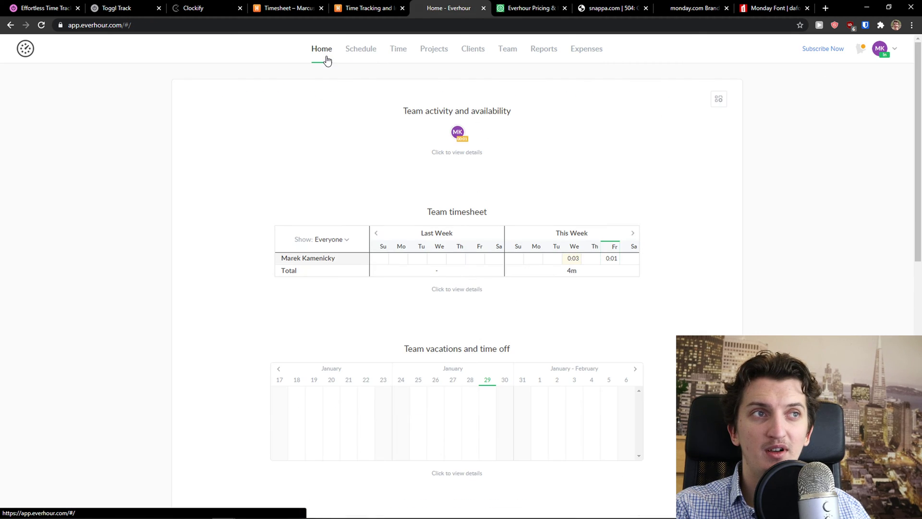
scroll(372, 210, "down", 1)
scroll(486, 290, "down", 1)
scroll(449, 292, "down", 2)
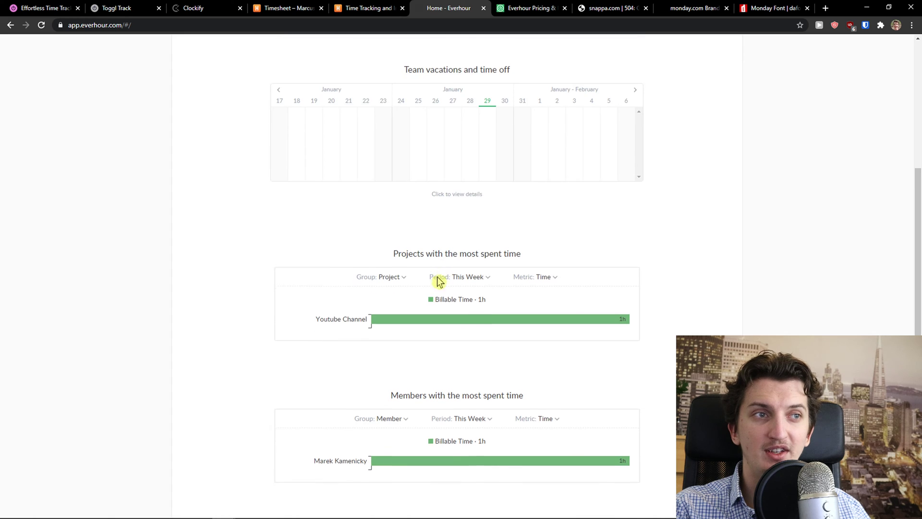
scroll(437, 282, "up", 1)
scroll(423, 276, "up", 1)
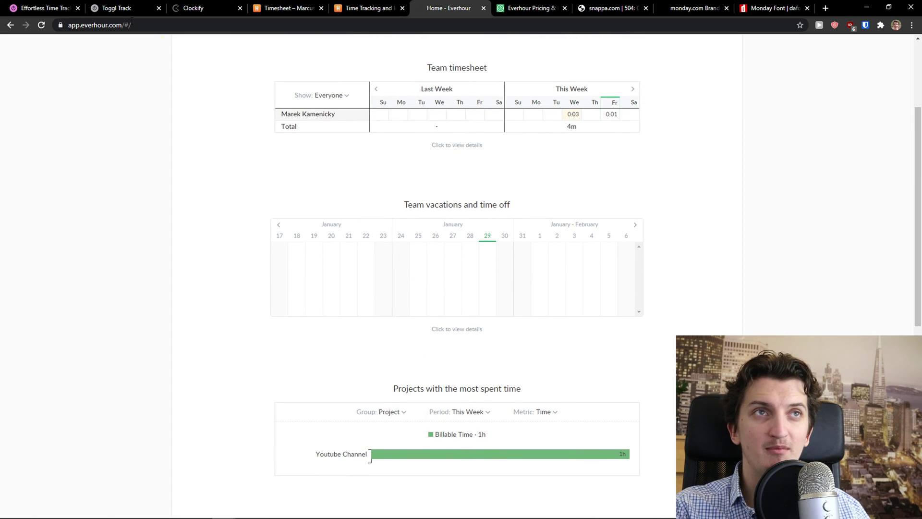
Flip between Toggl's pricing plans, the Toggl Track timer and Clockify's tracker, ending on Toggl's timer page
left_click(58, 7)
scroll(108, 244, "up", 4)
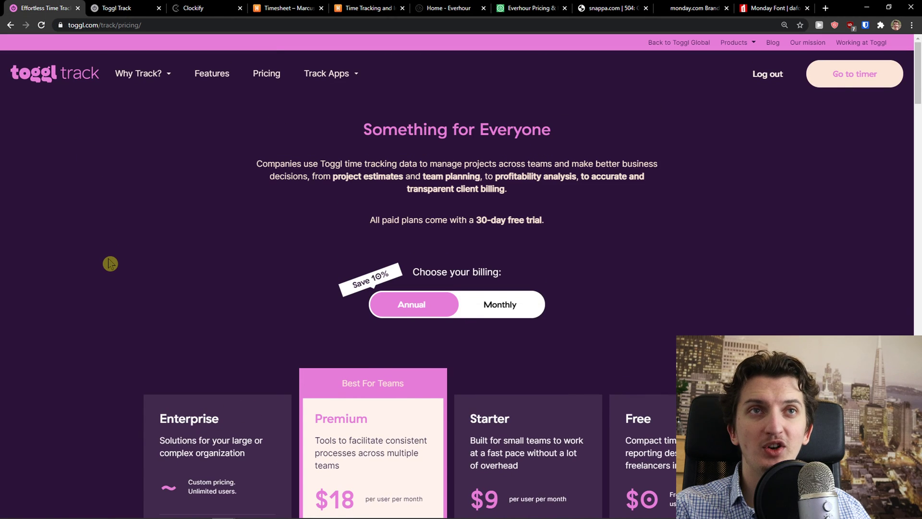
scroll(108, 268, "down", 2)
scroll(97, 269, "down", 1)
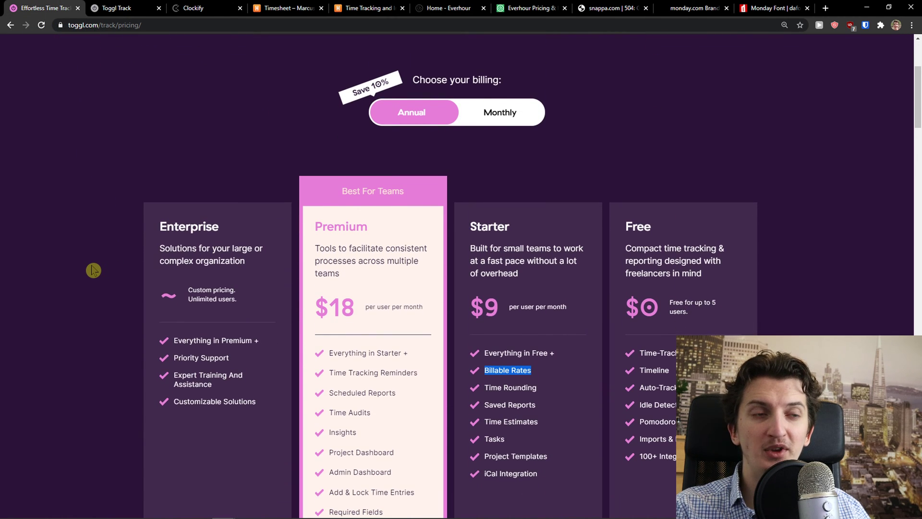
left_click(119, 8)
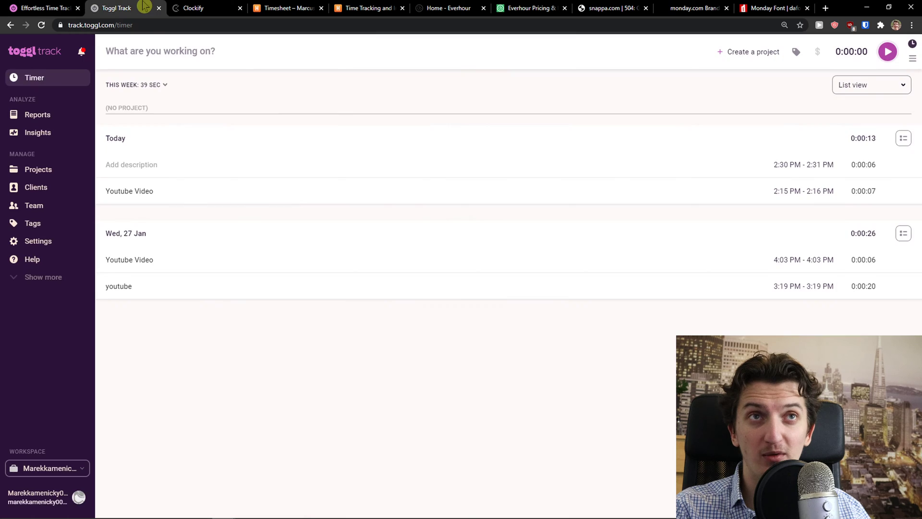
left_click(198, 9)
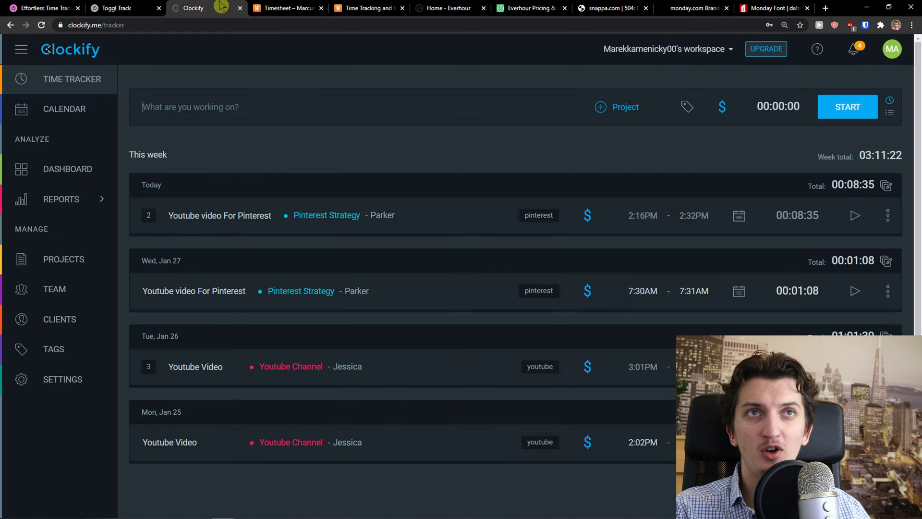
left_click(124, 7)
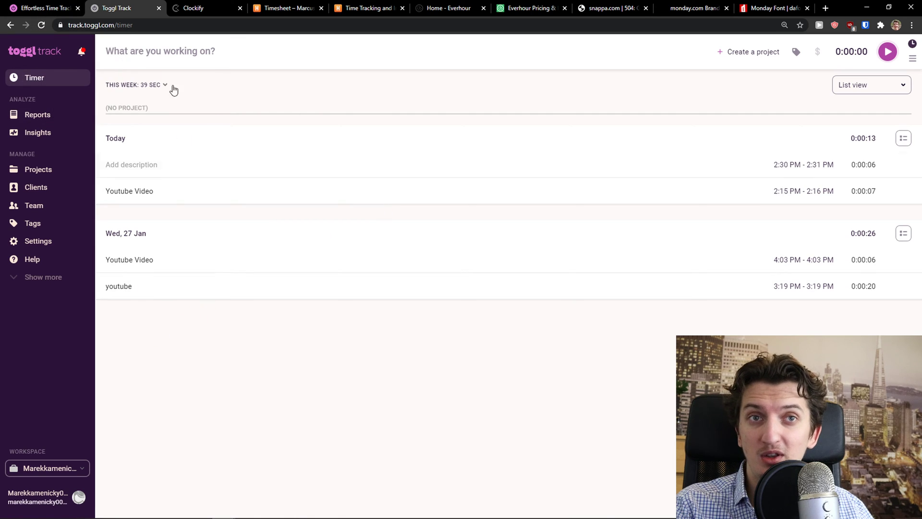
left_click(72, 9)
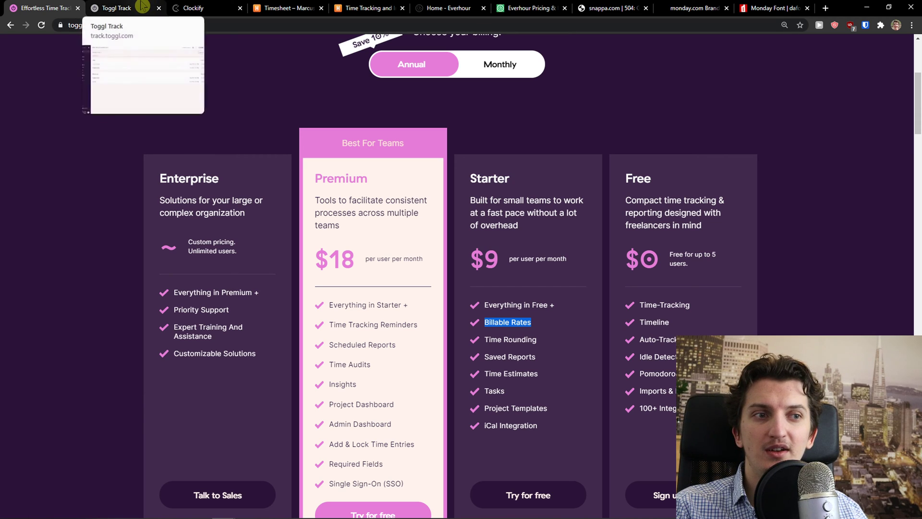
left_click(116, 8)
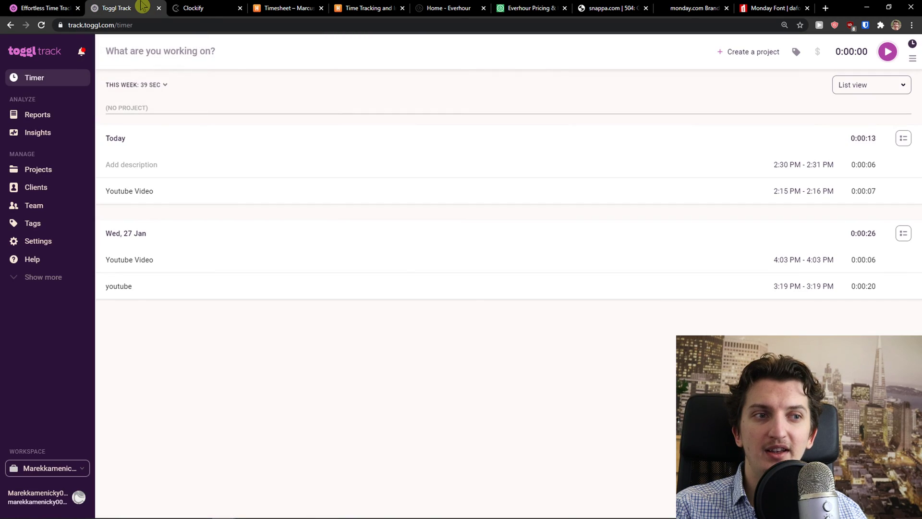
Switch to Clockify, peek at the timer's recent-entry suggestions, then view its weekly dashboard charts
left_click(181, 7)
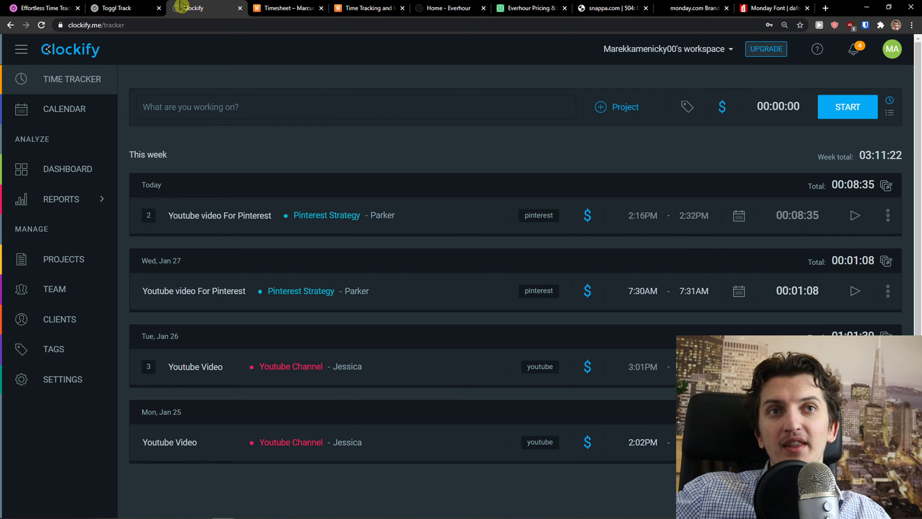
left_click(216, 115)
left_click(721, 134)
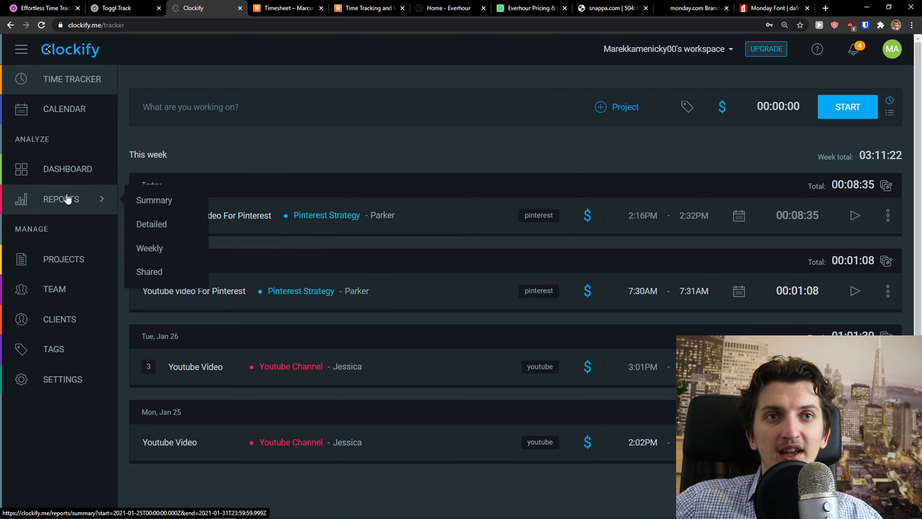
left_click(64, 170)
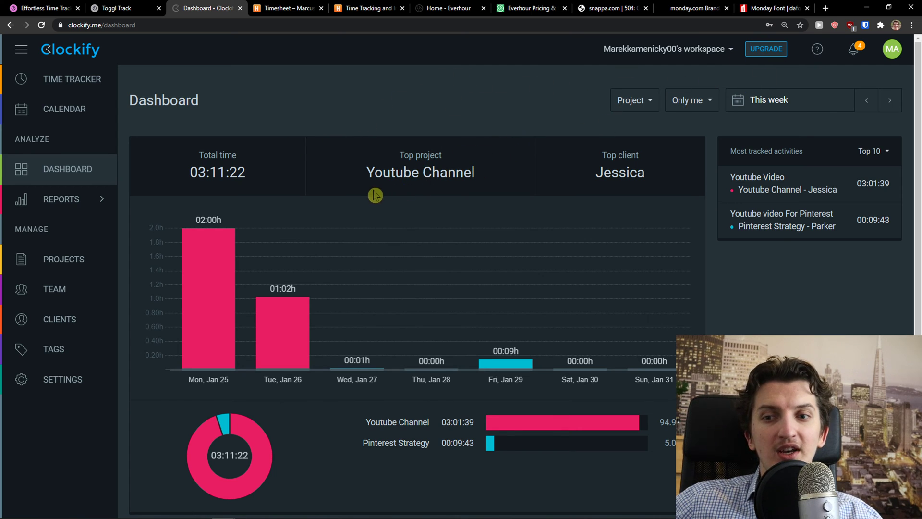
Clear stray context menu and text selection on the dashboard, then move on to Harvest's timesheets (Ctrl+Tab)
right_click(353, 200)
left_click(308, 200)
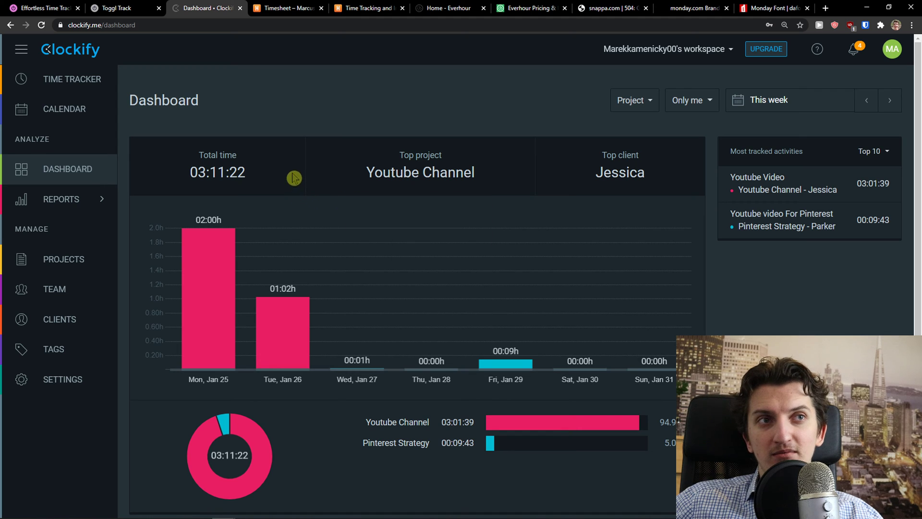
left_click_drag(378, 174, 368, 160)
left_click(368, 160)
key("ctrl+Tab")
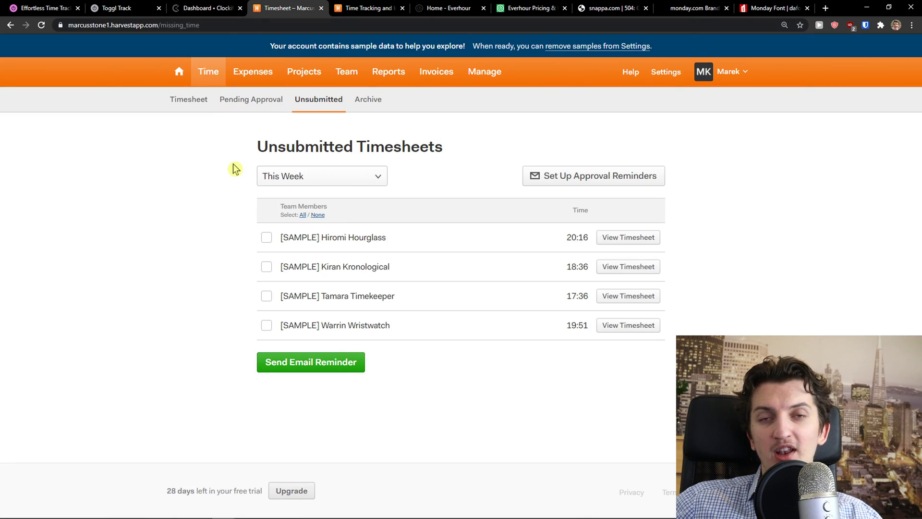
Review Harvest's invoices overview, glancing at Clockify once, then switch to the Everhour home dashboard
left_click(423, 77)
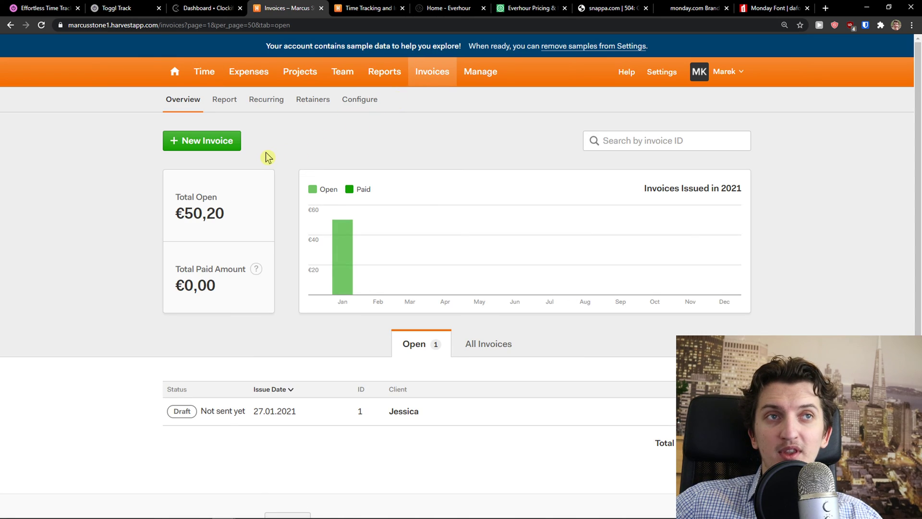
left_click(229, 8)
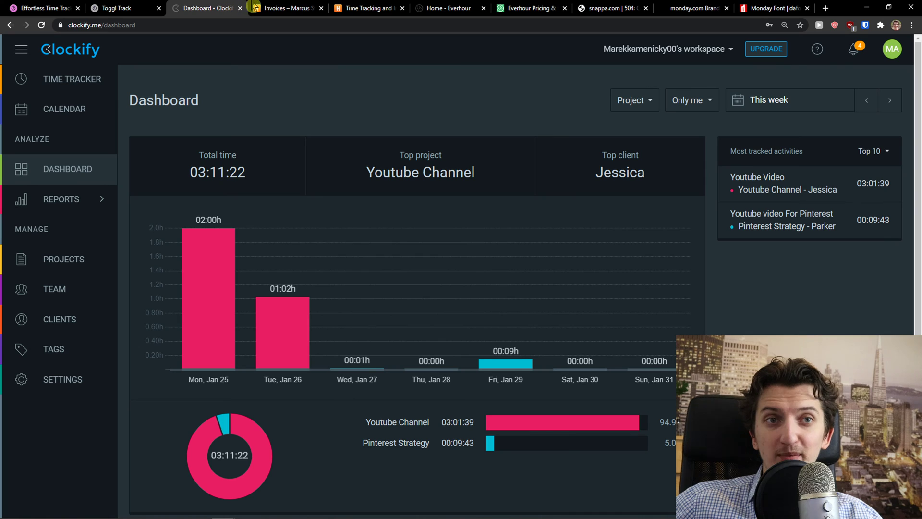
left_click(282, 8)
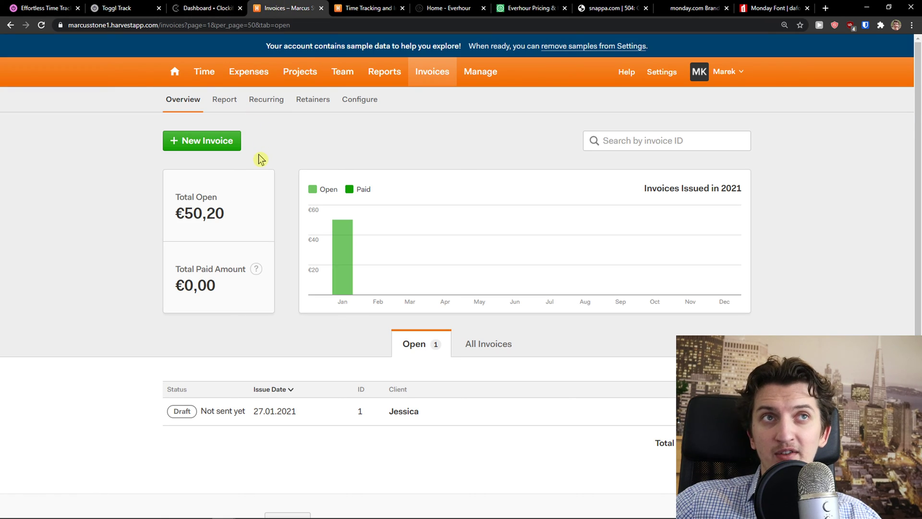
left_click(472, 7)
scroll(673, 91, "up", 2)
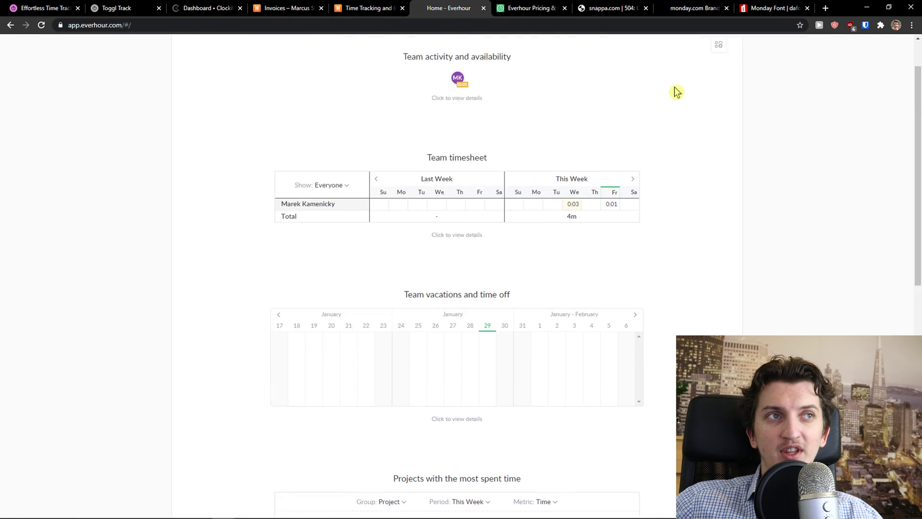
scroll(676, 98, "up", 1)
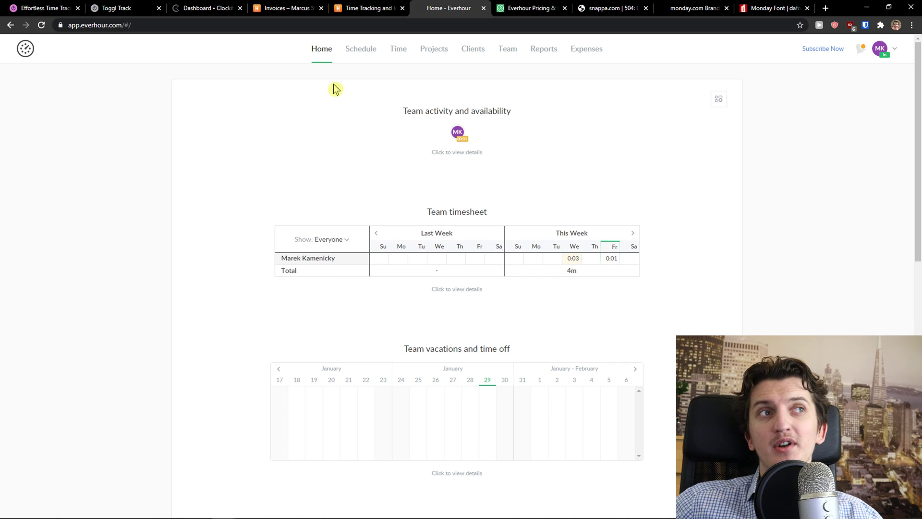
scroll(336, 89, "down", 2)
scroll(331, 89, "up", 2)
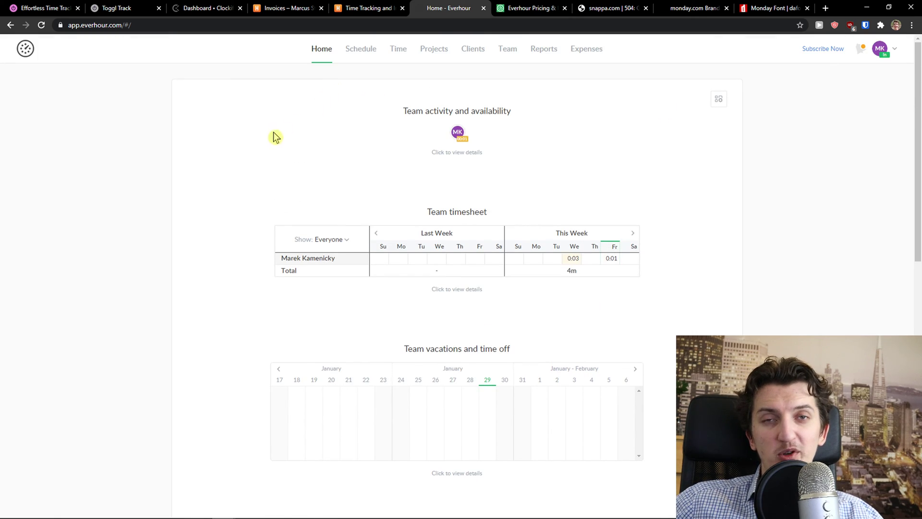